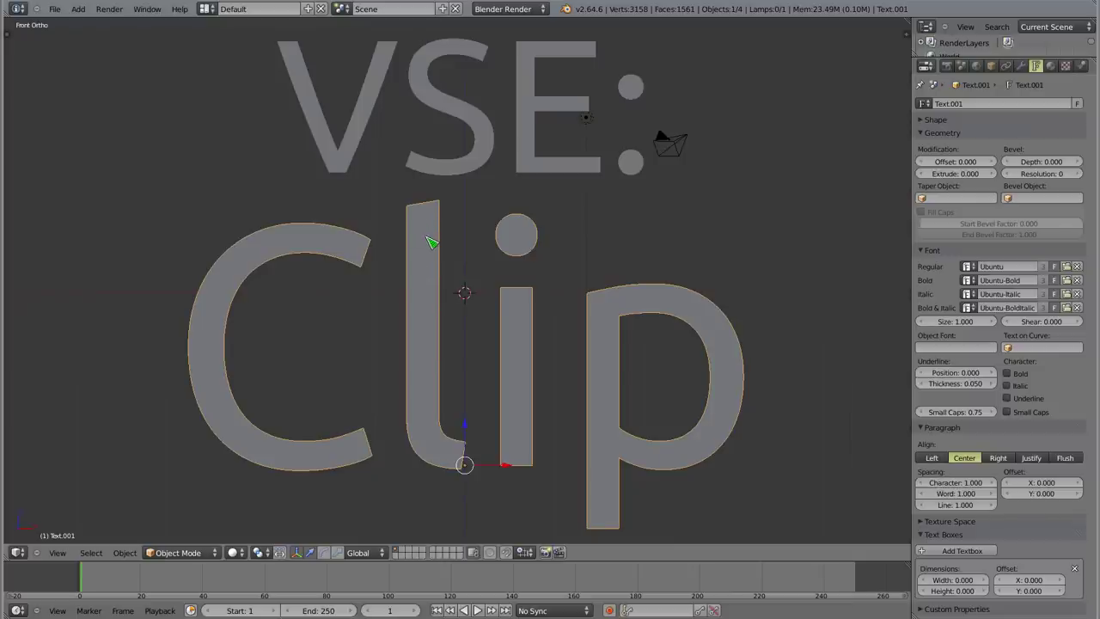
# - Delete the Clip title text and select the VSE: title text
pyautogui.press('x')
pyautogui.click(429, 244)
pyautogui.rightClick(449, 184)
# - Delete the VSE: title, switch to the Video Editing layout and view its Add menu
pyautogui.press('x')
pyautogui.click(450, 179)
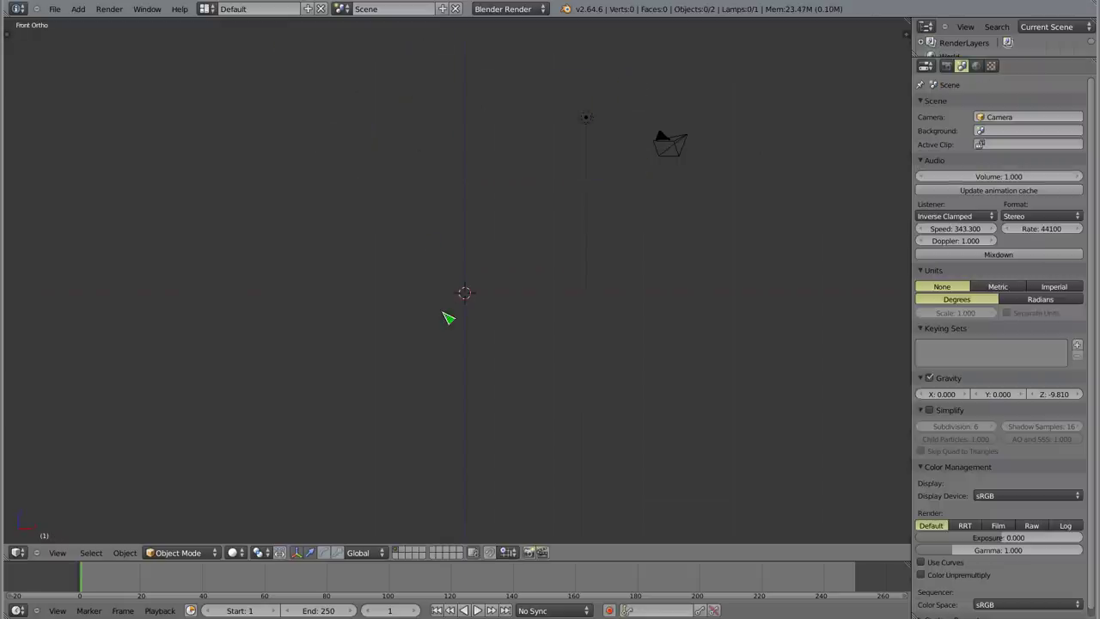
pyautogui.click(207, 8)
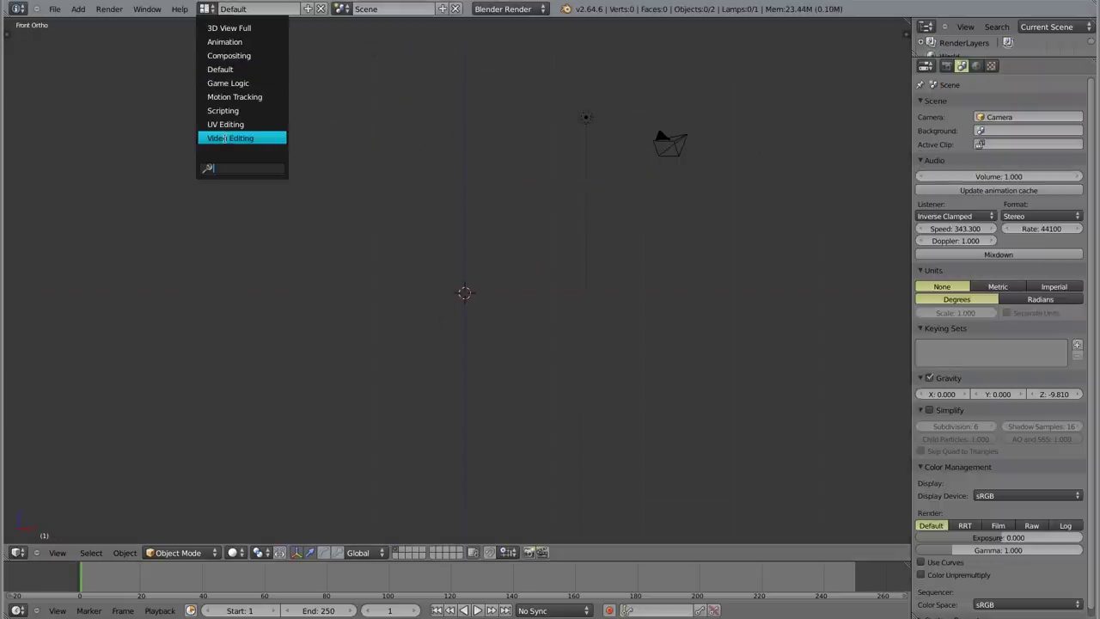
pyautogui.click(272, 139)
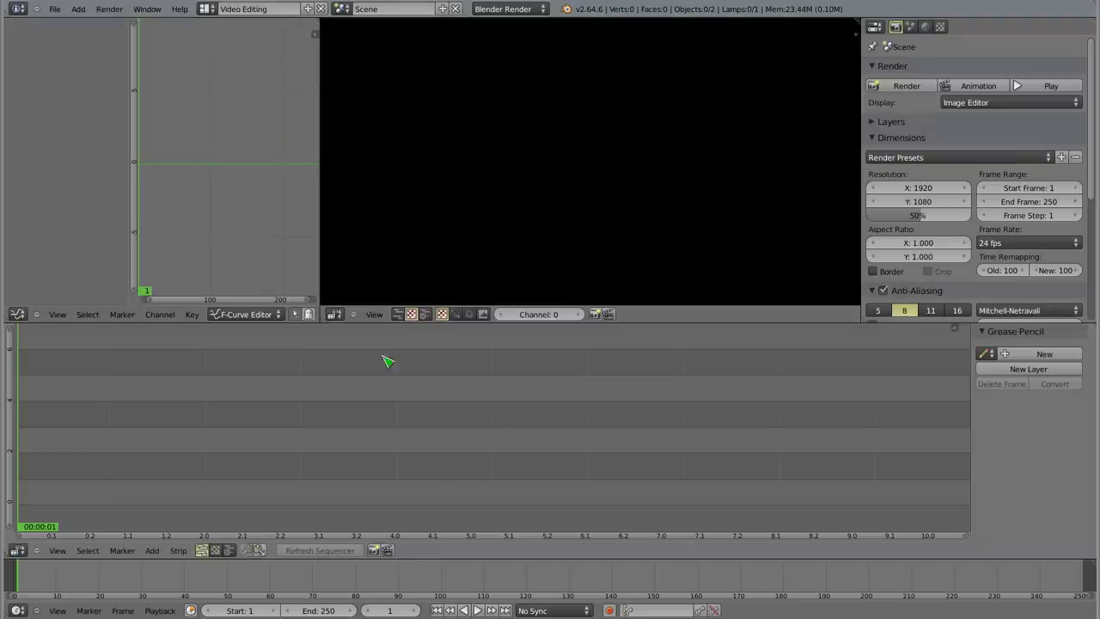
pyautogui.hotkey('shift', 'a')
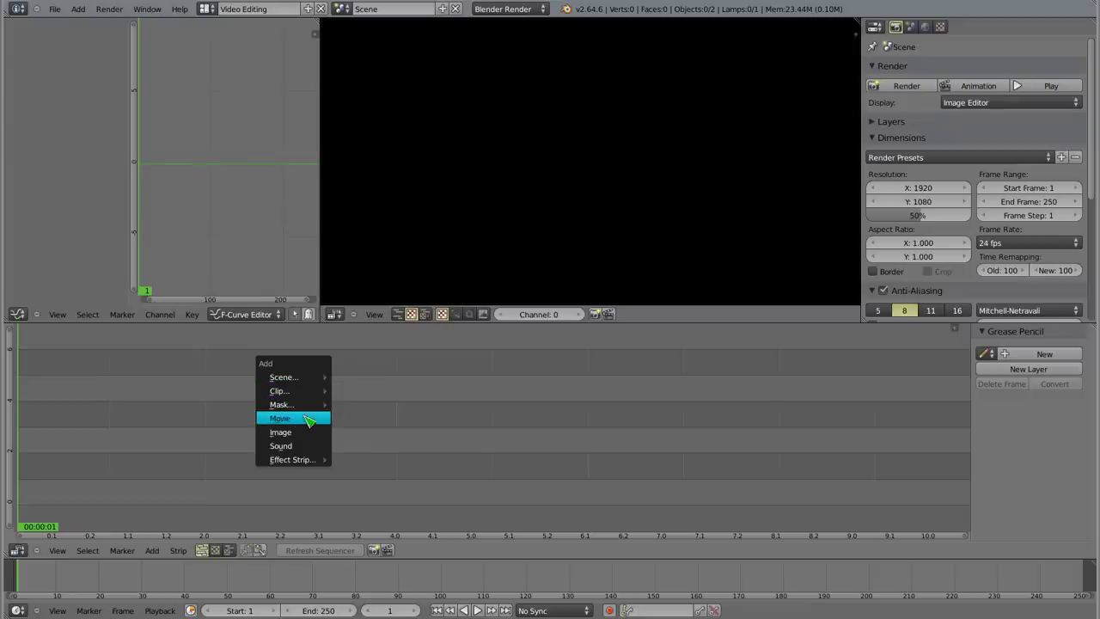
pyautogui.moveTo(280, 391)
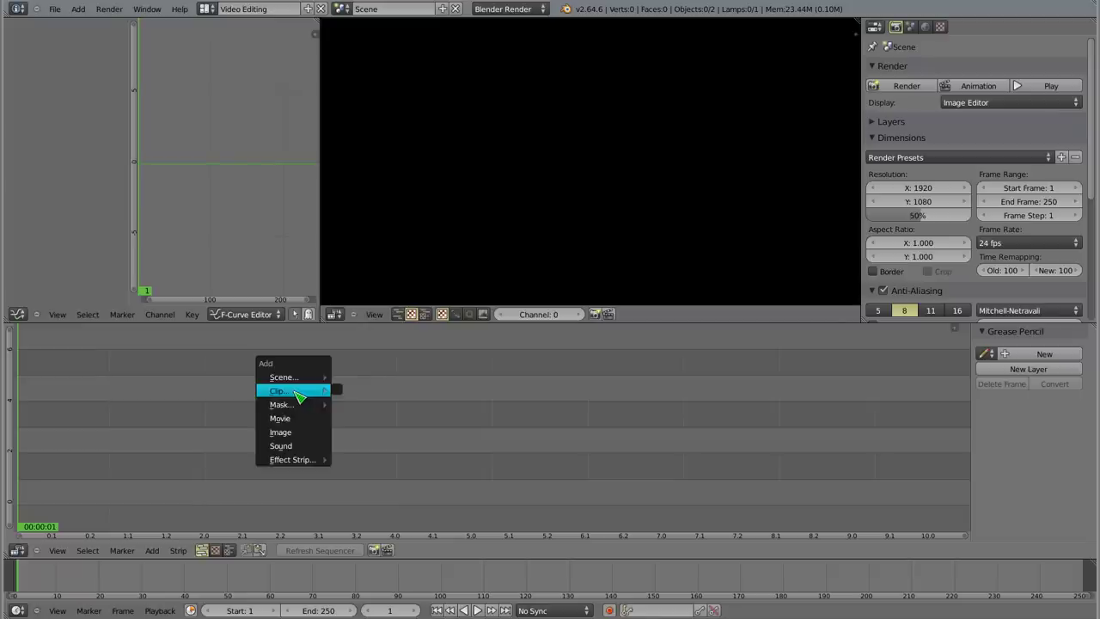
pyautogui.click(207, 9)
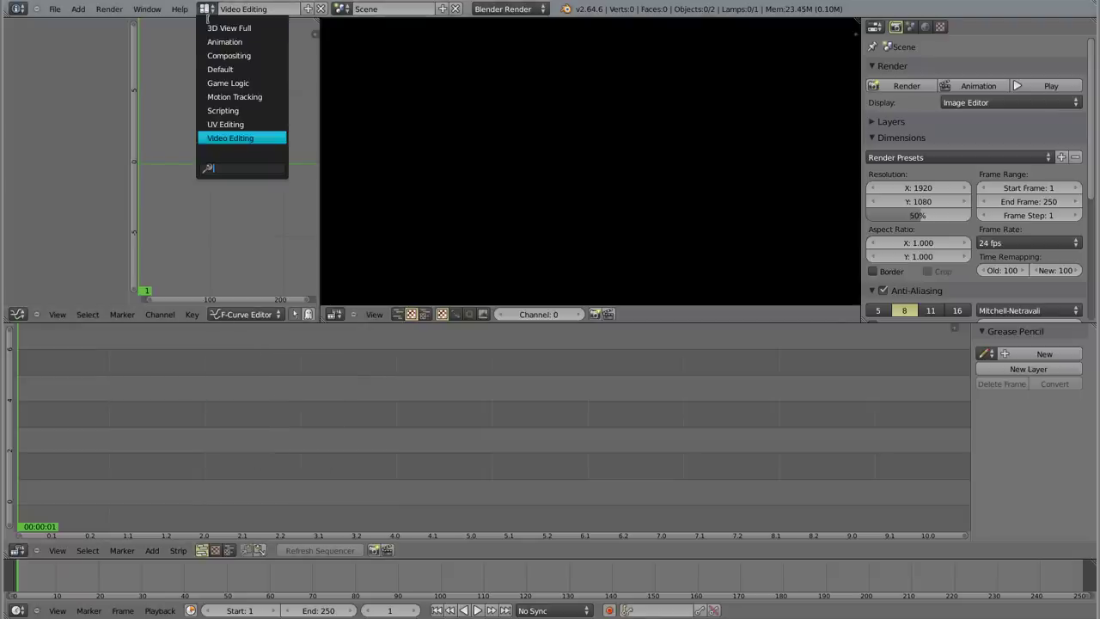
# - Switch to the Compositing layout, enable Use Nodes and move Render Layers up-left
pyautogui.click(245, 55)
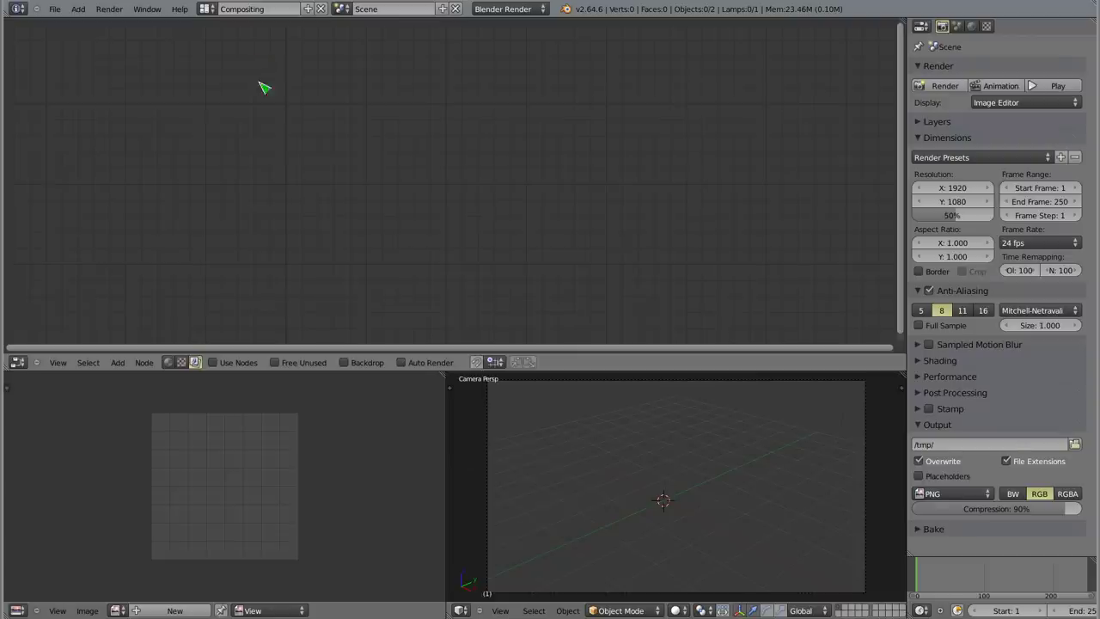
pyautogui.click(214, 363)
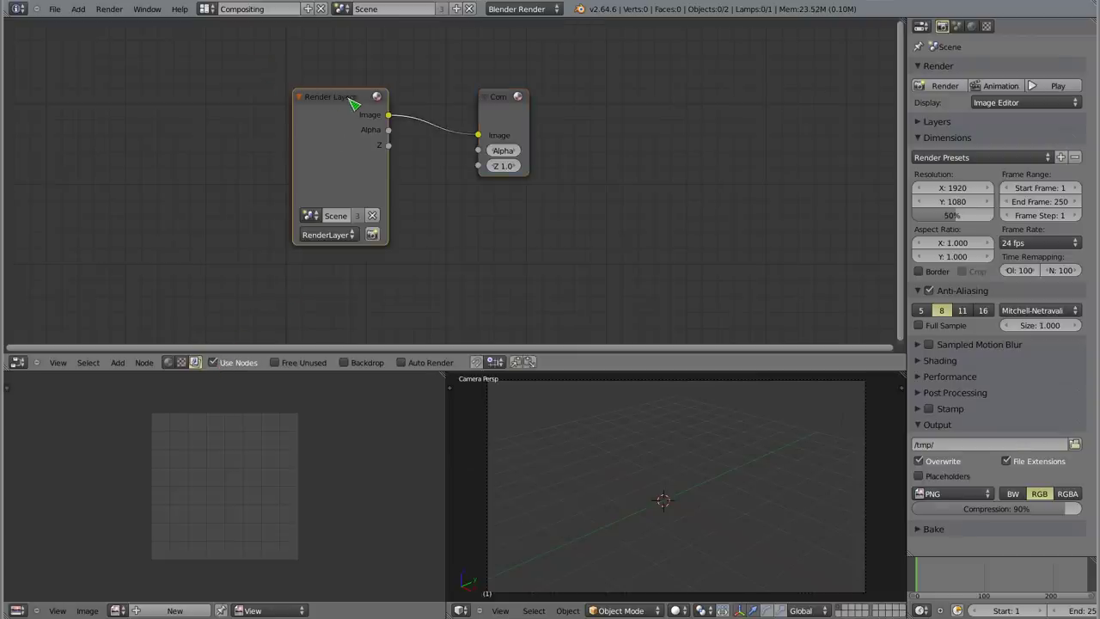
pyautogui.moveTo(358, 101); pyautogui.dragTo(219, 55)
# - Add a Movie Clip node beside Render Layers and load 00003.MTS into it
pyautogui.hotkey('shift', 'a')
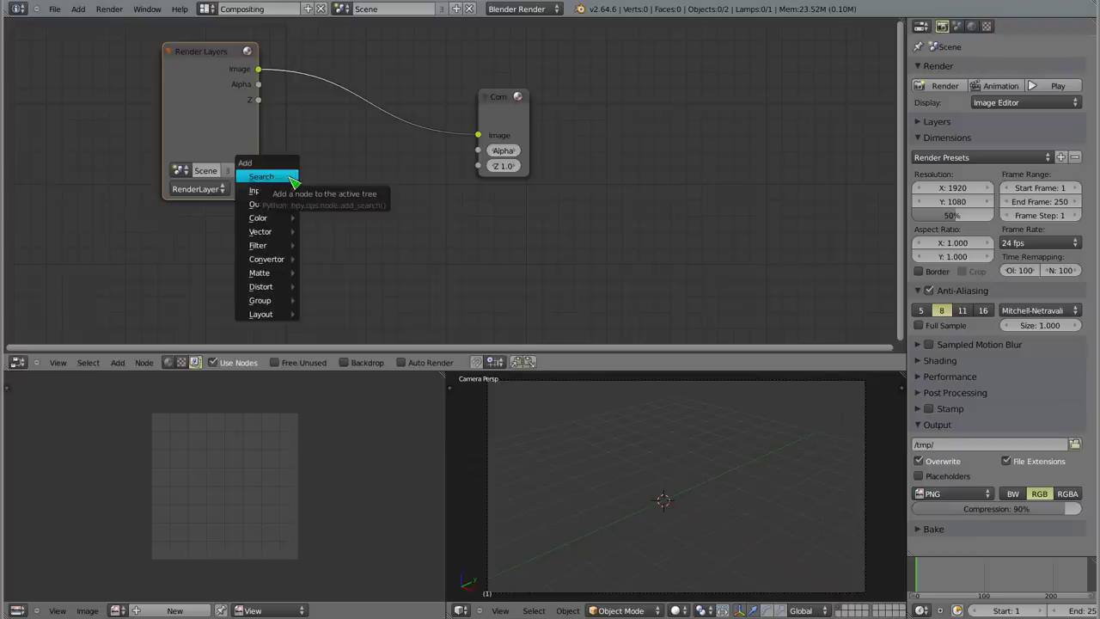
pyautogui.moveTo(262, 190)
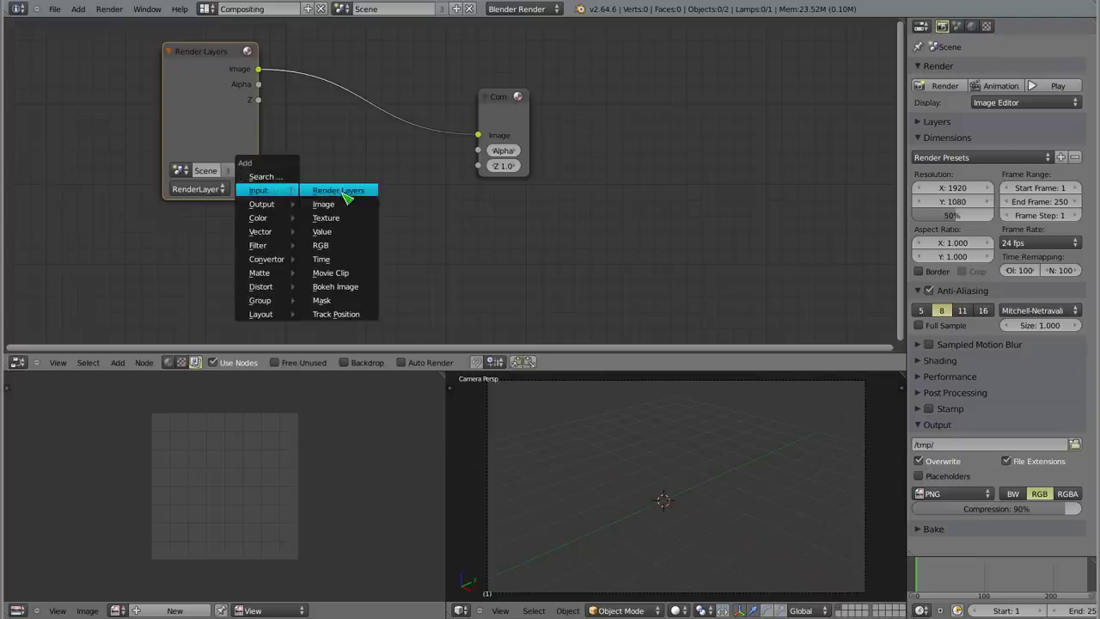
pyautogui.click(358, 279)
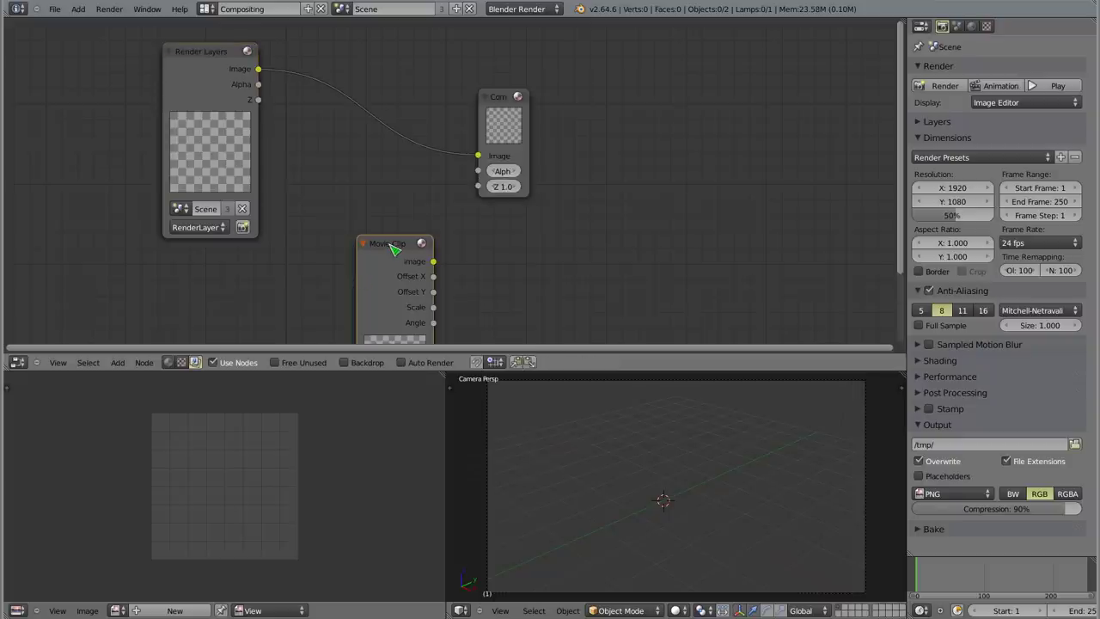
pyautogui.click(316, 134)
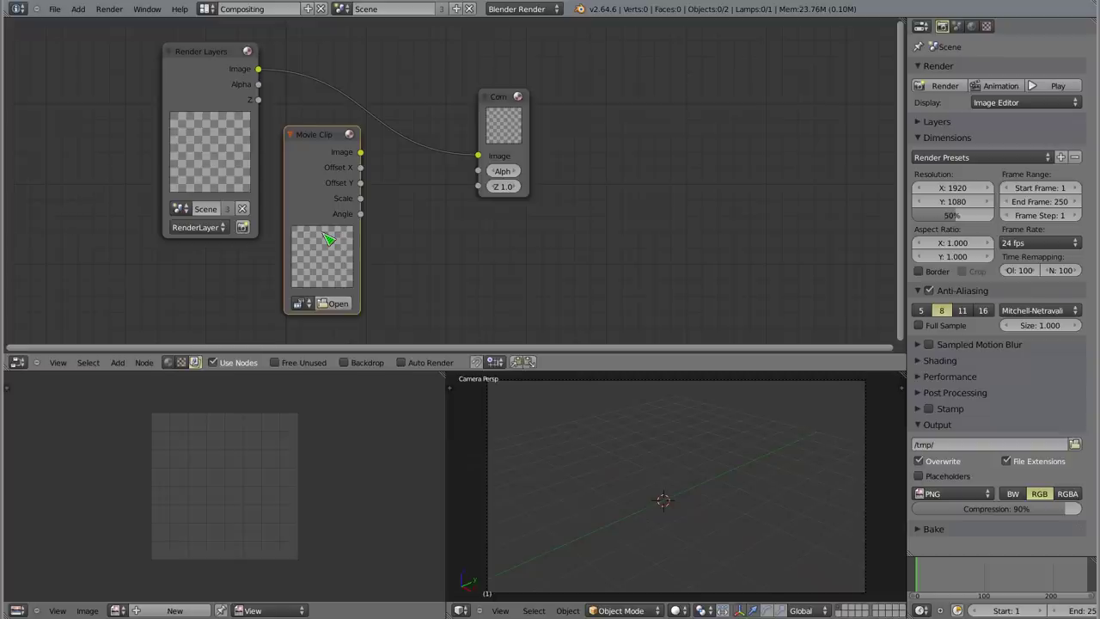
pyautogui.click(340, 304)
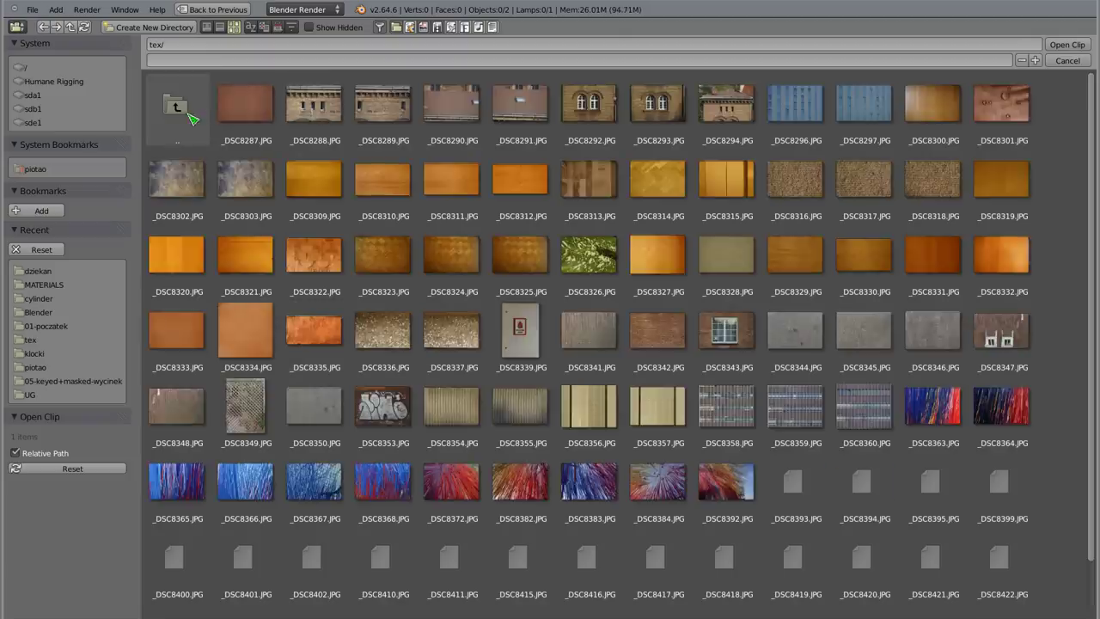
pyautogui.click(175, 108)
pyautogui.click(40, 272)
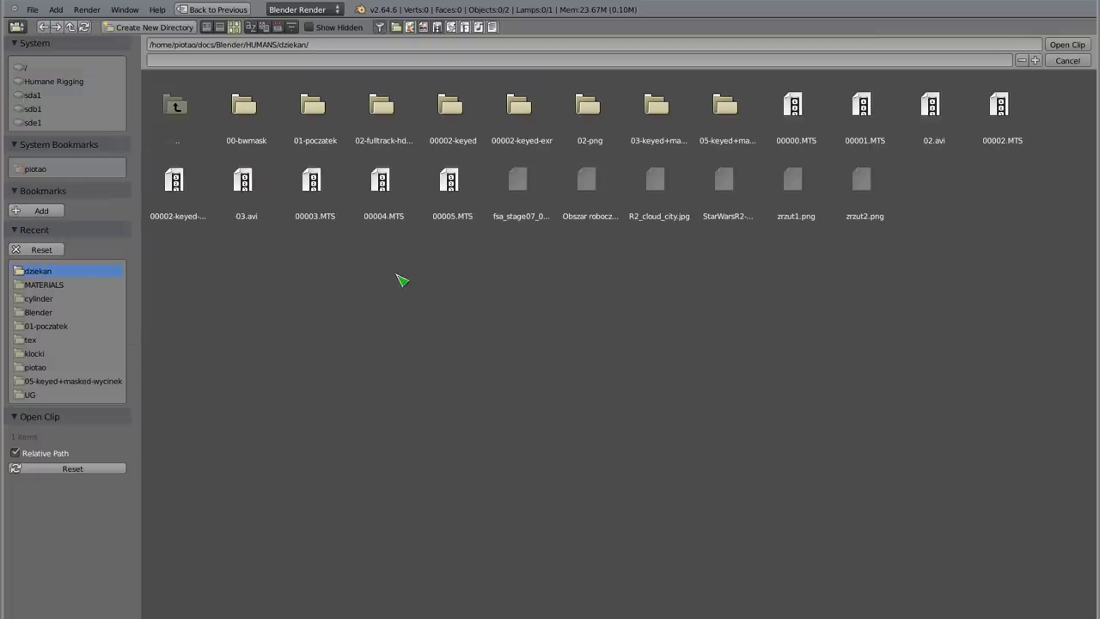
pyautogui.click(325, 189)
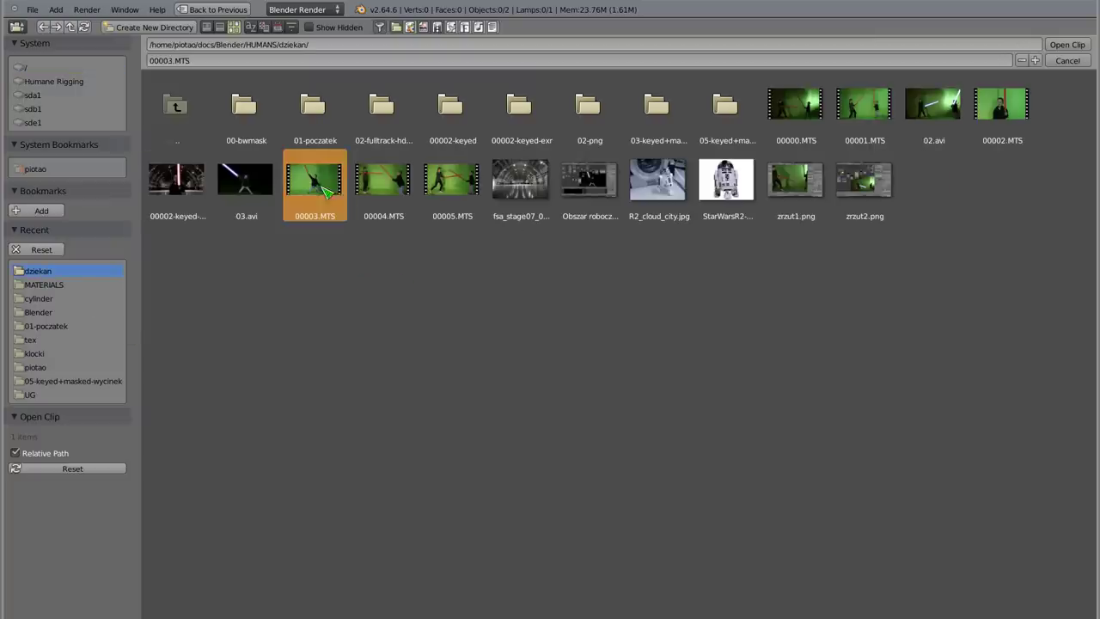
pyautogui.click(1067, 45)
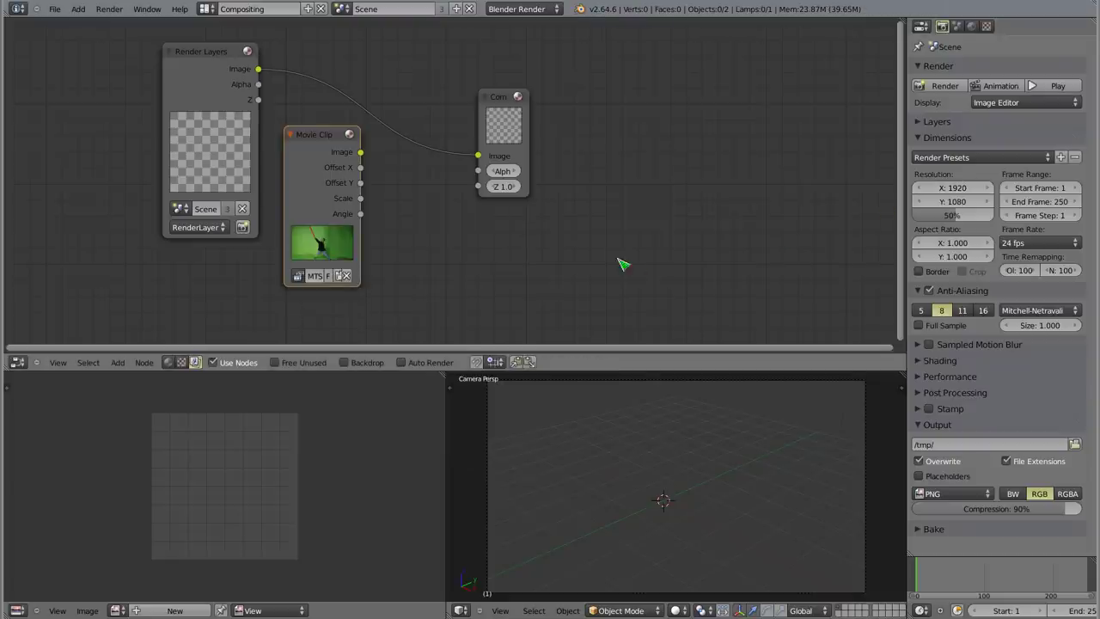
# - Feed the Movie Clip into a Viewer node and show it as a half-size backdrop
pyautogui.keyDown('ctrl'); pyautogui.keyDown('shift'); pyautogui.click(320, 139); pyautogui.keyUp('shift'); pyautogui.keyUp('ctrl')
pyautogui.moveTo(443, 163); pyautogui.dragTo(410, 212)
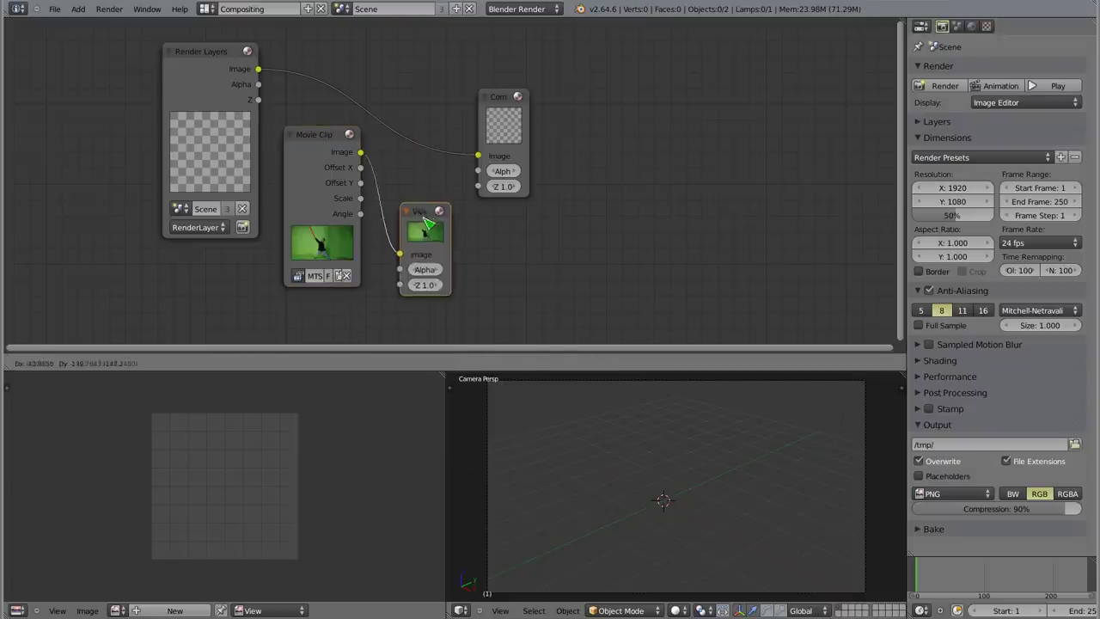
pyautogui.click(359, 365)
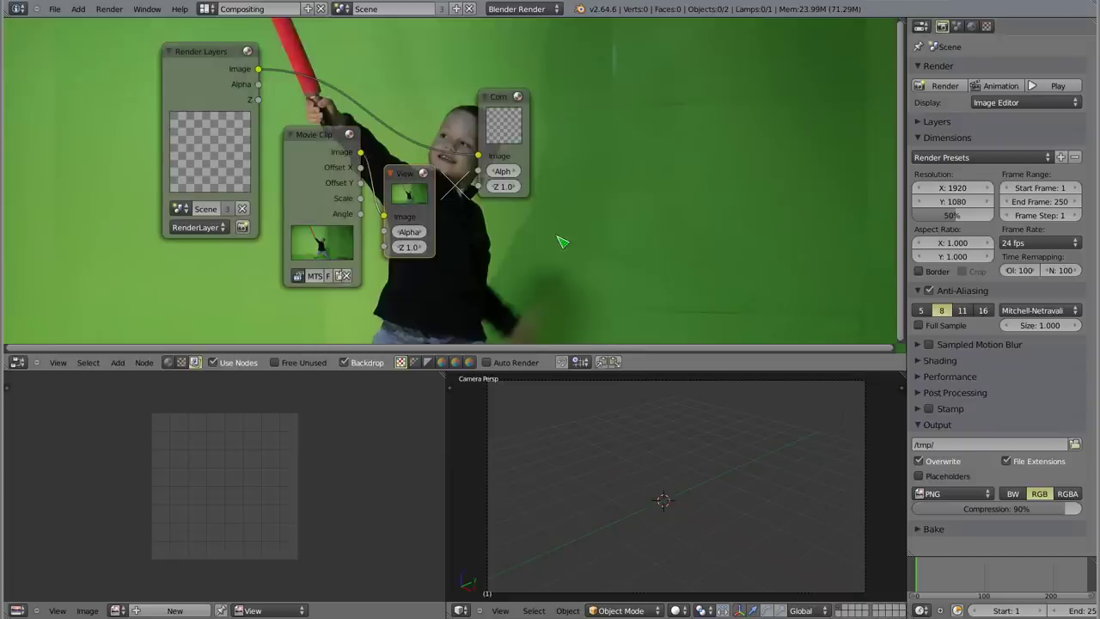
pyautogui.press('v')
pyautogui.press('v')
pyautogui.press('v')
pyautogui.keyDown('alt'); pyautogui.moveTo(548, 248); pyautogui.dragTo(786, 299, button='middle'); pyautogui.keyUp('alt')
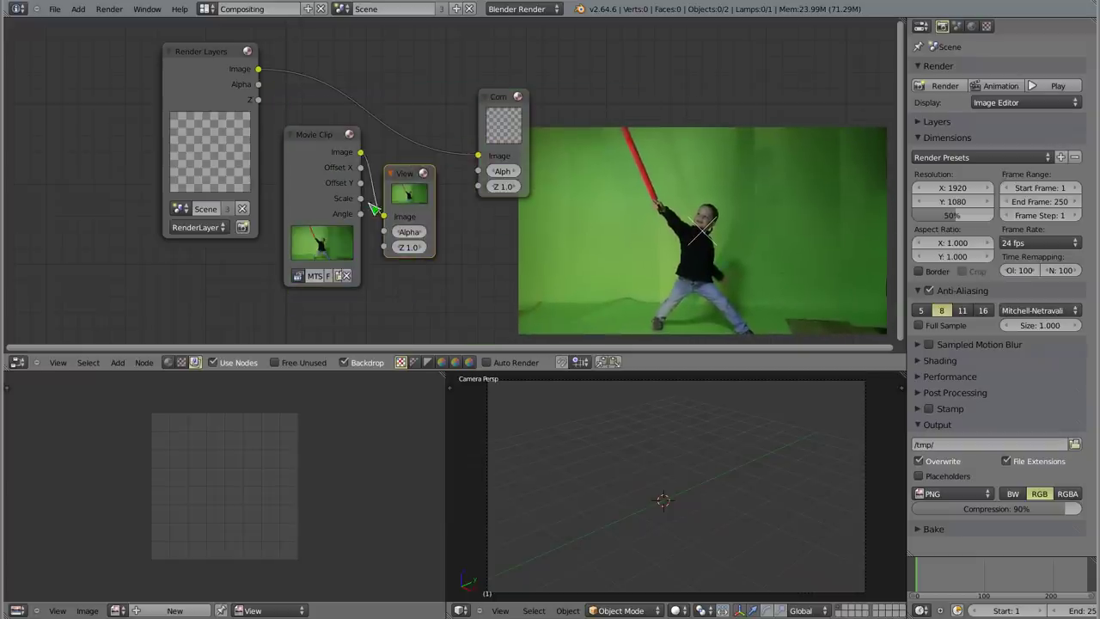
# - Scrub the clip to frame 138, then settle on frame 66
pyautogui.moveTo(922, 565)
pyautogui.mouseDown()
pyautogui.moveTo(1066, 578)
pyautogui.moveTo(1018, 577)
pyautogui.mouseUp()
pyautogui.click(961, 578)
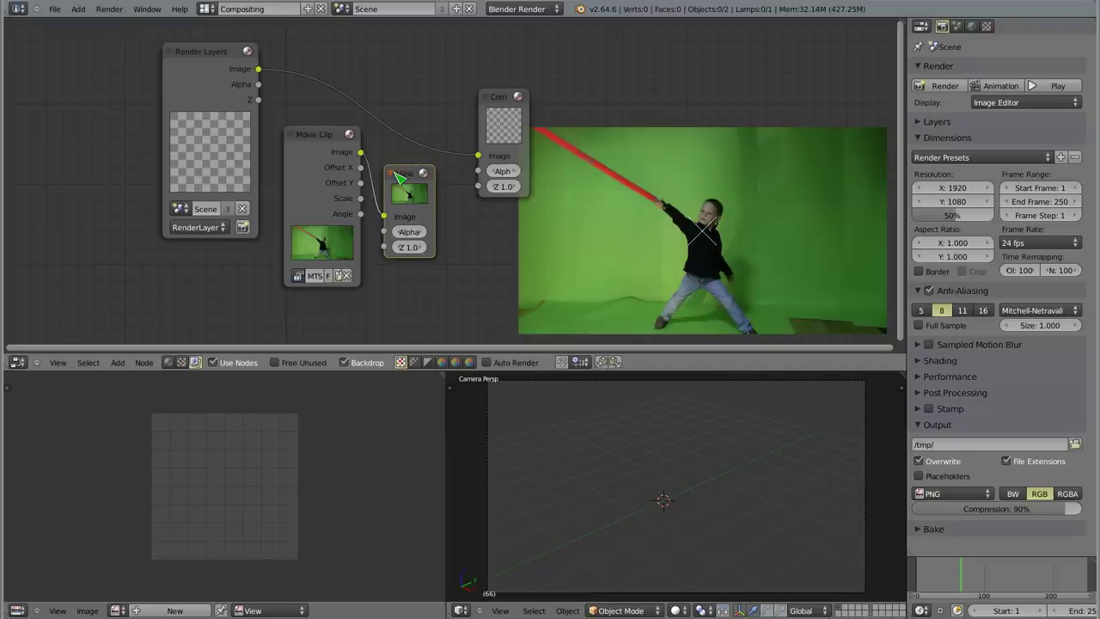
pyautogui.click(208, 9)
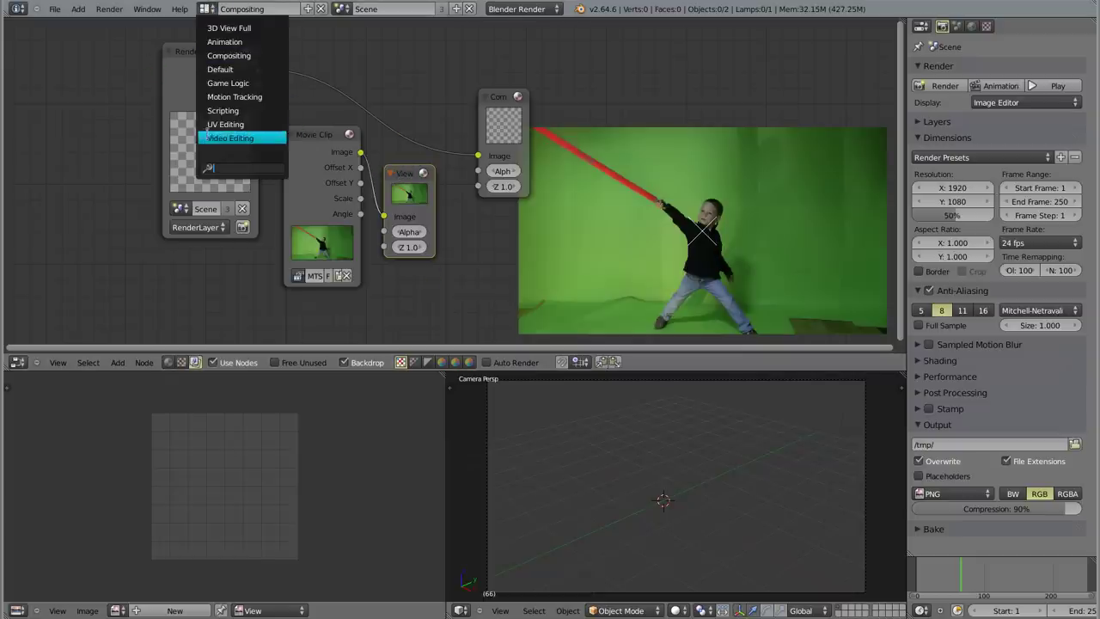
# - Return to the Video Editing layout and check its still-empty Add menu
pyautogui.click(266, 139)
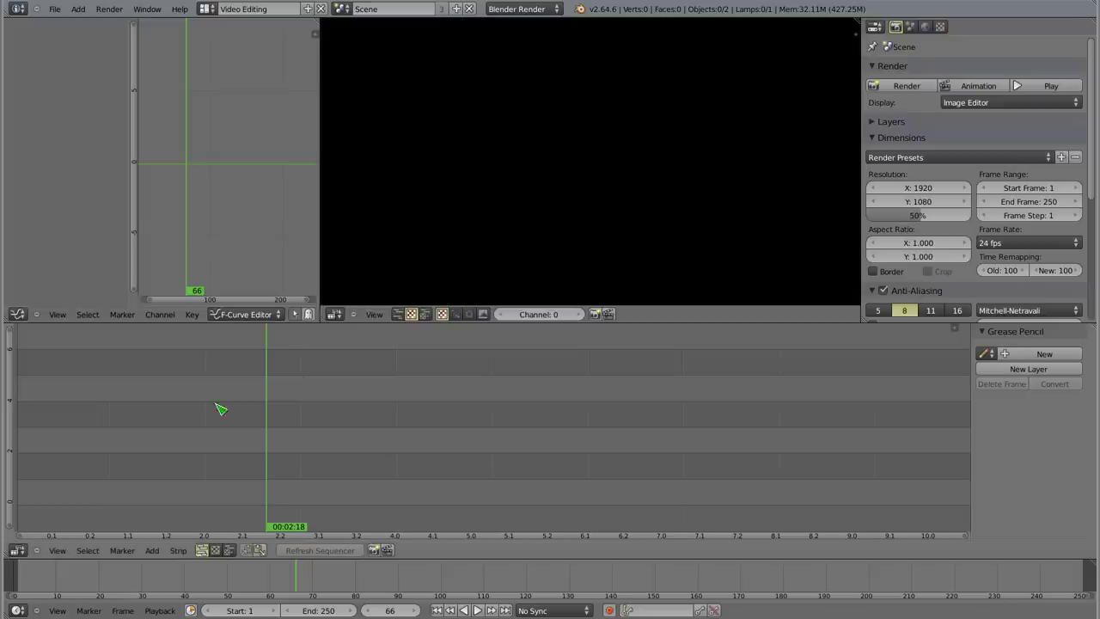
pyautogui.hotkey('shift', 'a')
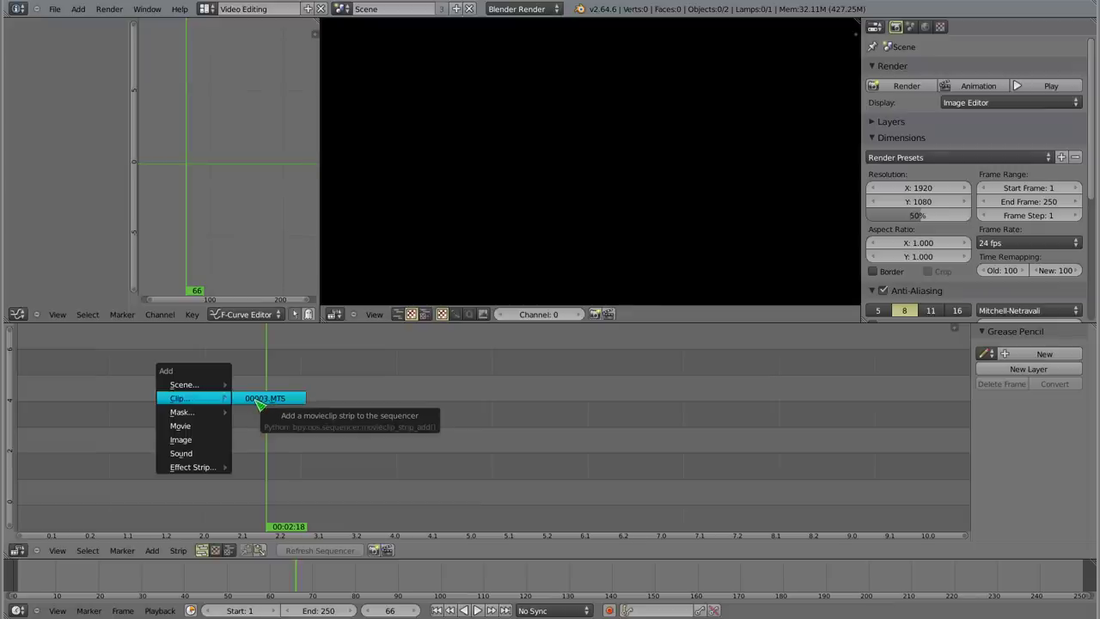
pyautogui.click(207, 9)
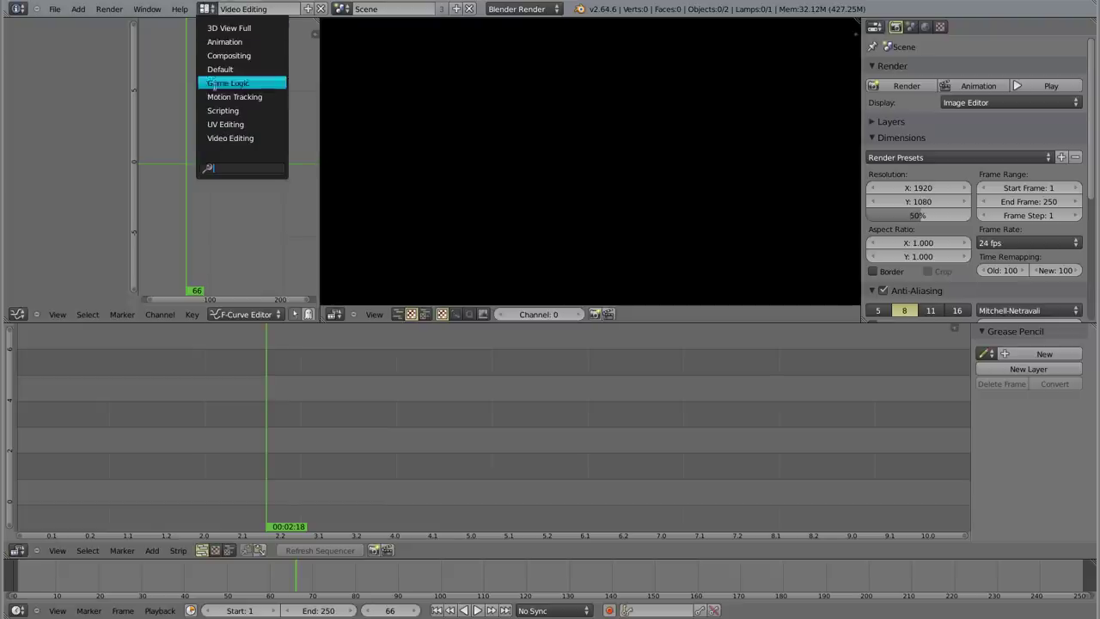
# - Open the Motion Tracking layout and show 00003.MTS zoomed out in the clip editor
pyautogui.click(273, 97)
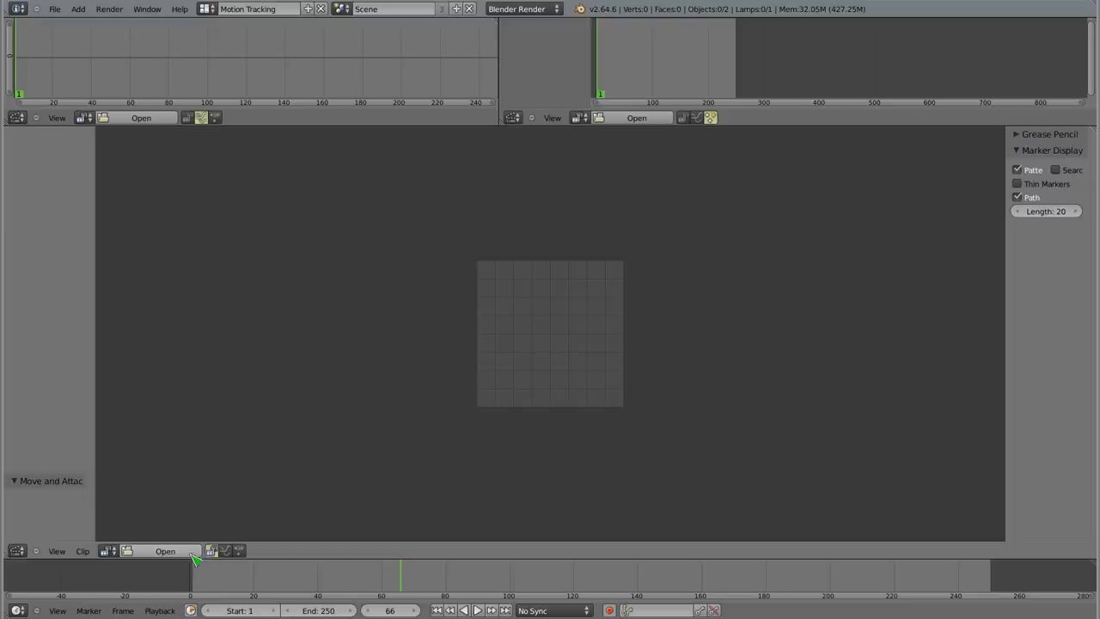
pyautogui.click(109, 551)
pyautogui.click(110, 409)
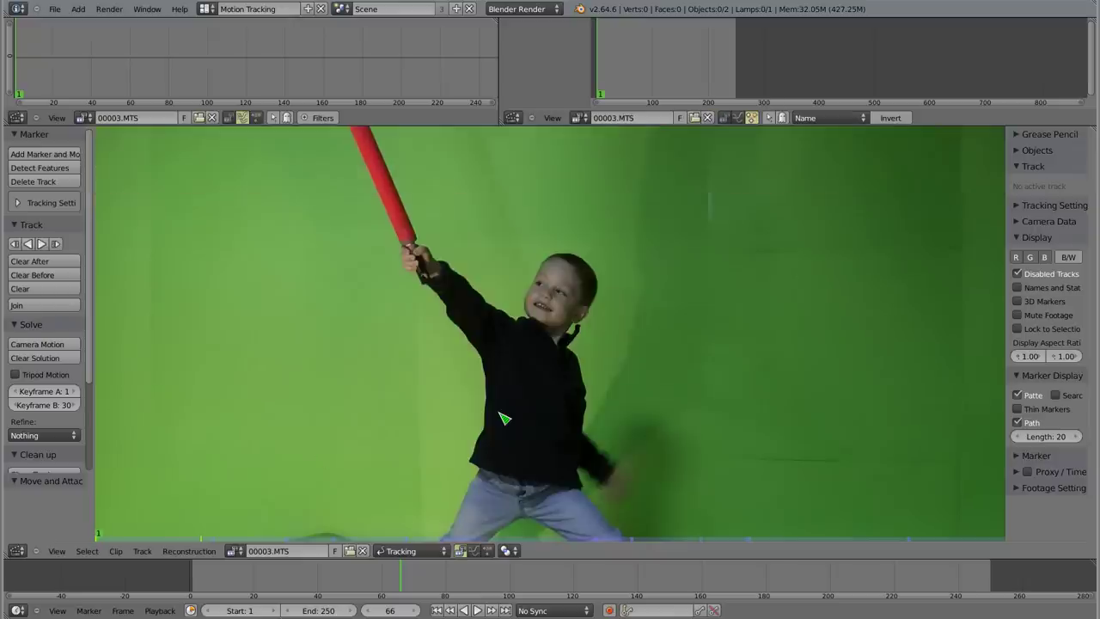
pyautogui.scroll(-3, 506, 421)
pyautogui.moveTo(516, 420); pyautogui.dragTo(543, 381, button='middle')
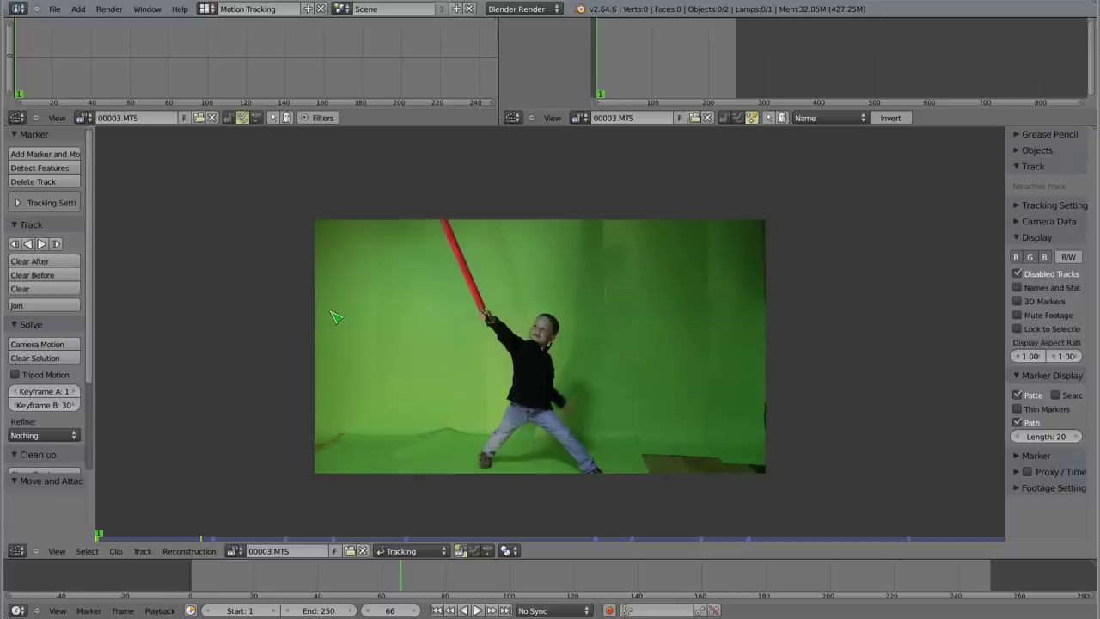
pyautogui.click(206, 8)
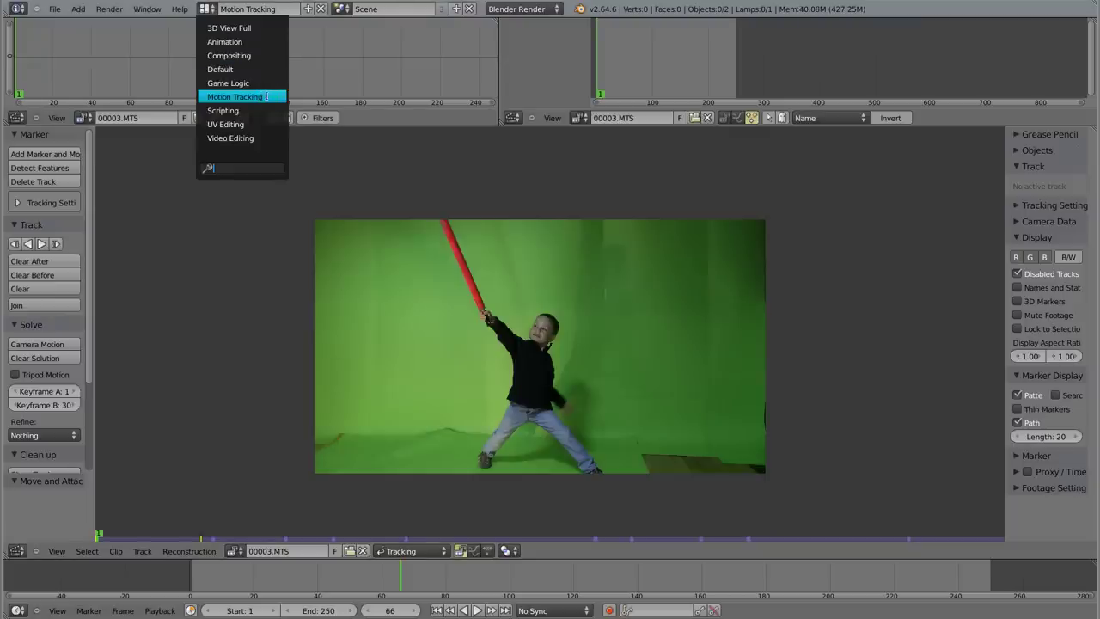
# - In Video Editing, add 00003.MTS as a strip on channel 2 and zoom to fit it
pyautogui.click(264, 140)
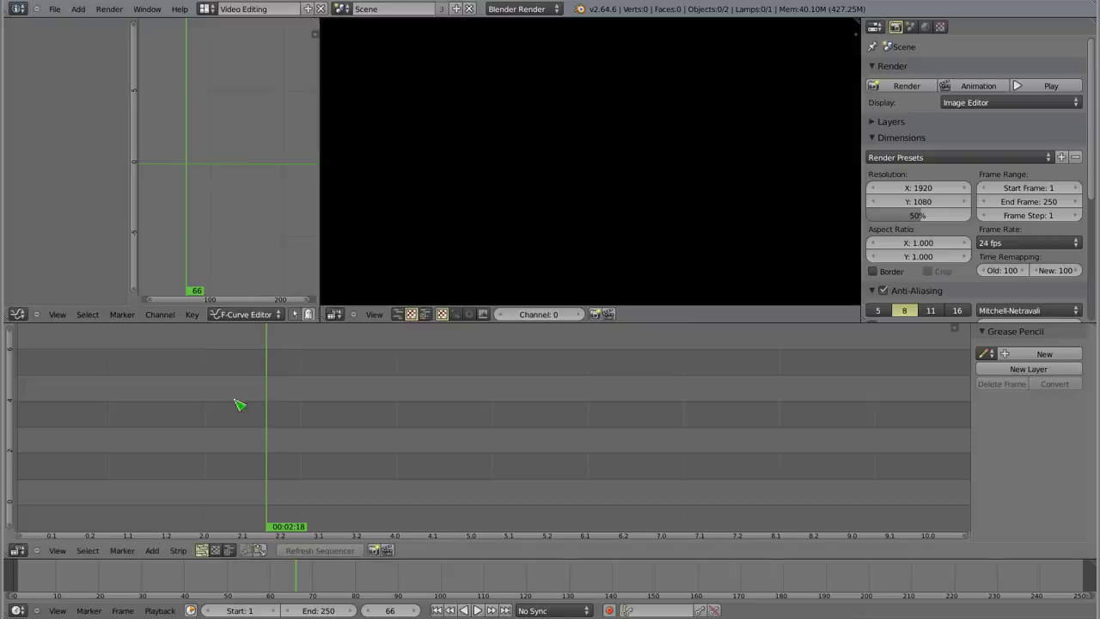
pyautogui.hotkey('shift', 'a')
pyautogui.moveTo(191, 413)
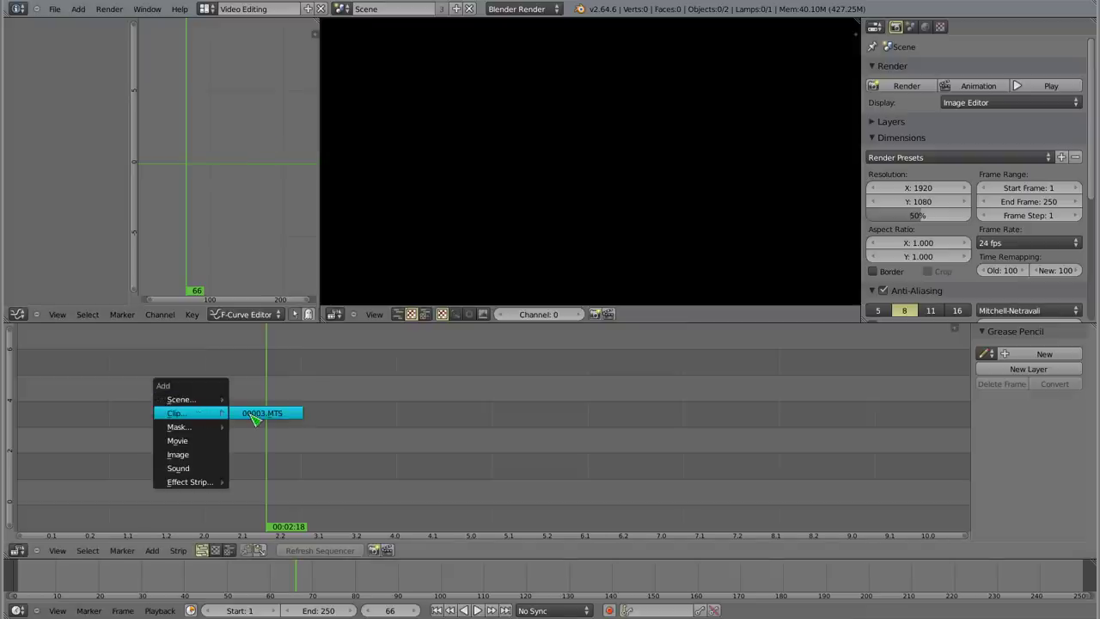
pyautogui.click(277, 415)
pyautogui.moveTo(504, 413); pyautogui.dragTo(253, 474, button='right')
pyautogui.moveTo(555, 466)
pyautogui.keyDown('ctrl'); pyautogui.mouseDown(button='middle')
pyautogui.moveTo(510, 414)
pyautogui.moveTo(359, 410)
pyautogui.mouseUp(button='middle'); pyautogui.keyUp('ctrl')
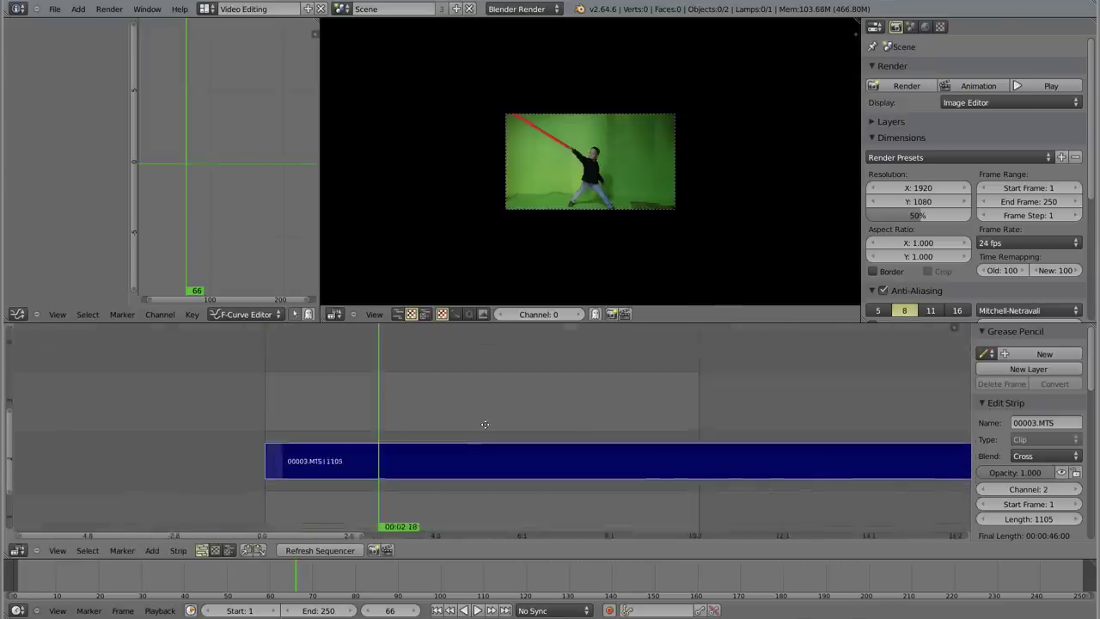
pyautogui.moveTo(573, 440)
pyautogui.keyDown('ctrl'); pyautogui.mouseDown(button='middle')
pyautogui.moveTo(390, 469)
pyautogui.moveTo(413, 442)
pyautogui.moveTo(435, 444)
pyautogui.mouseUp(button='middle'); pyautogui.keyUp('ctrl')
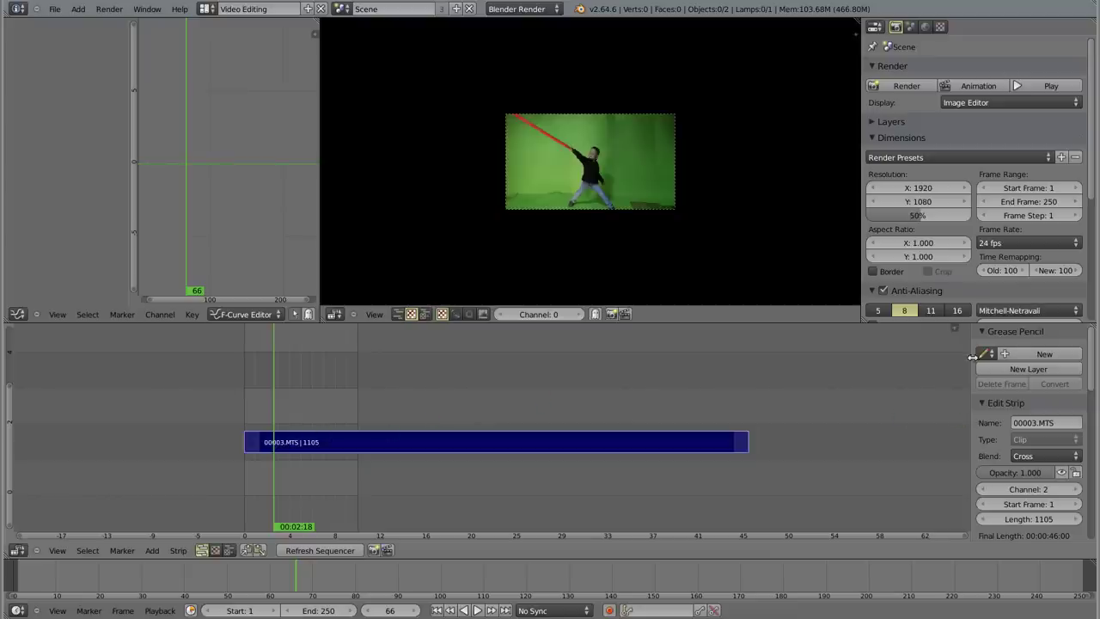
# - Collapse the Grease Pencil, Edit Strip, Strip Input, Filter and Modifiers sidebar panels
pyautogui.click(987, 332)
pyautogui.click(986, 347)
pyautogui.click(986, 363)
pyautogui.click(989, 380)
pyautogui.click(988, 397)
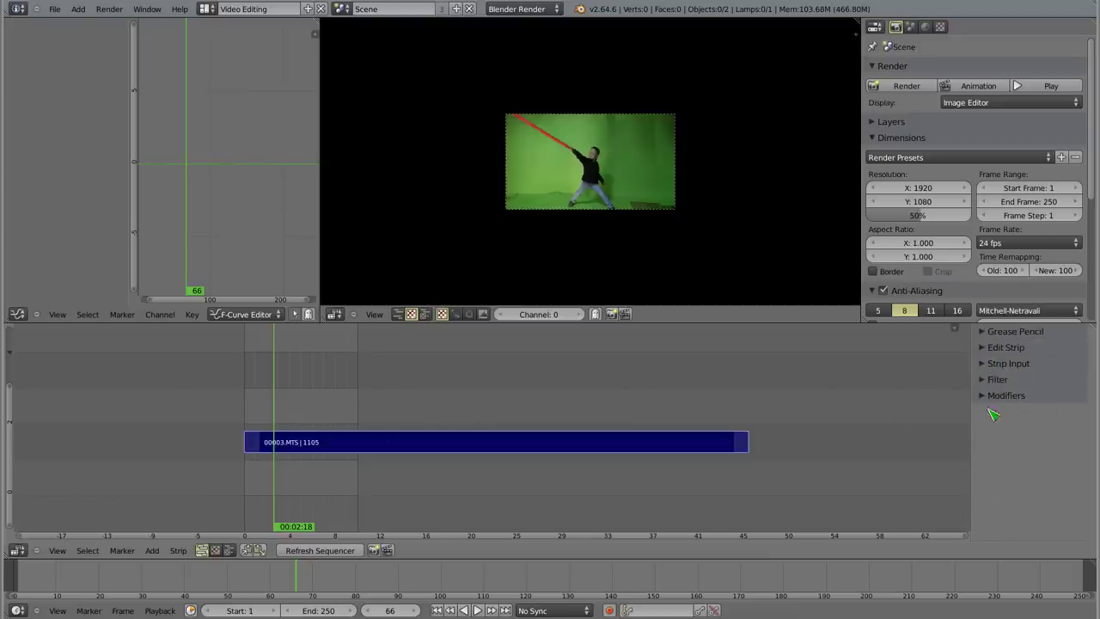
# - At the clip start, briefly review the strip's Strip Input and Edit Strip settings
pyautogui.moveTo(260, 441); pyautogui.dragTo(248, 435)
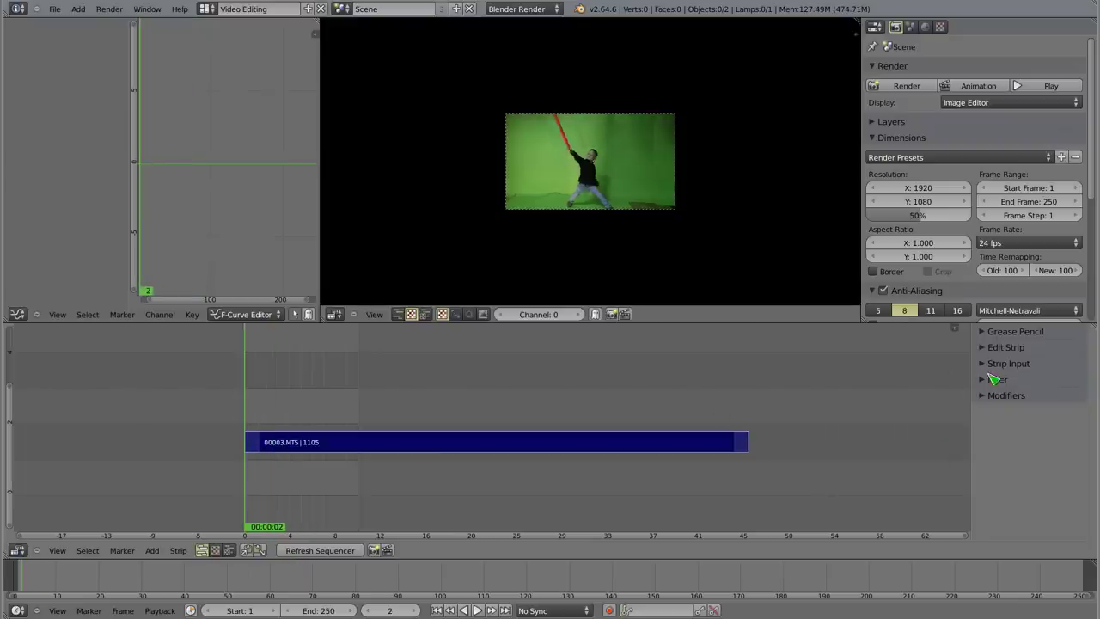
pyautogui.click(1022, 365)
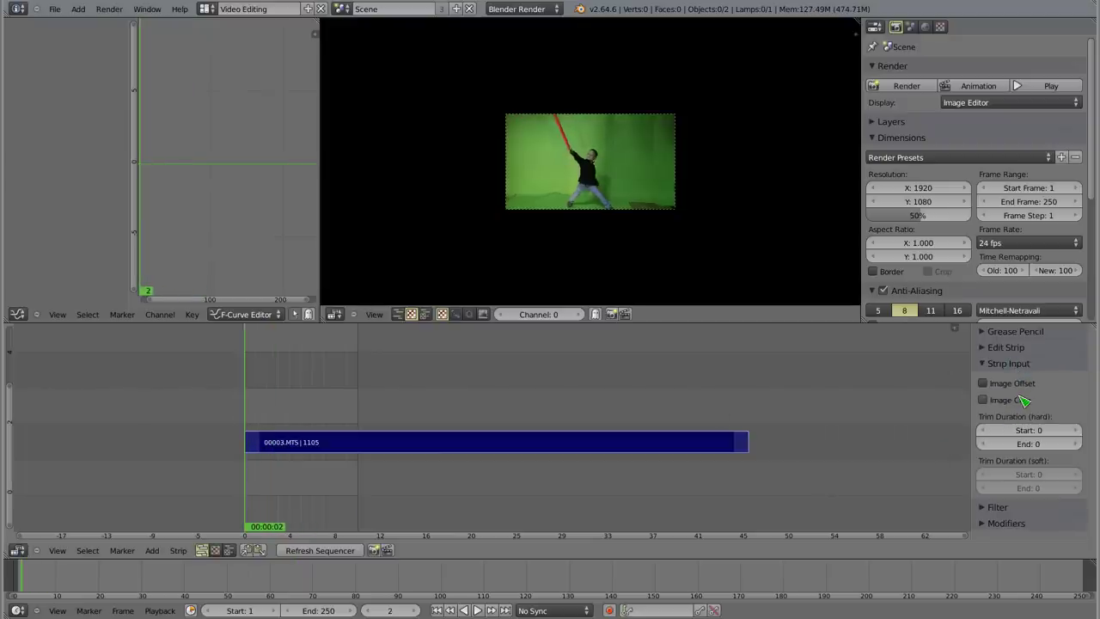
pyautogui.click(988, 365)
pyautogui.click(992, 349)
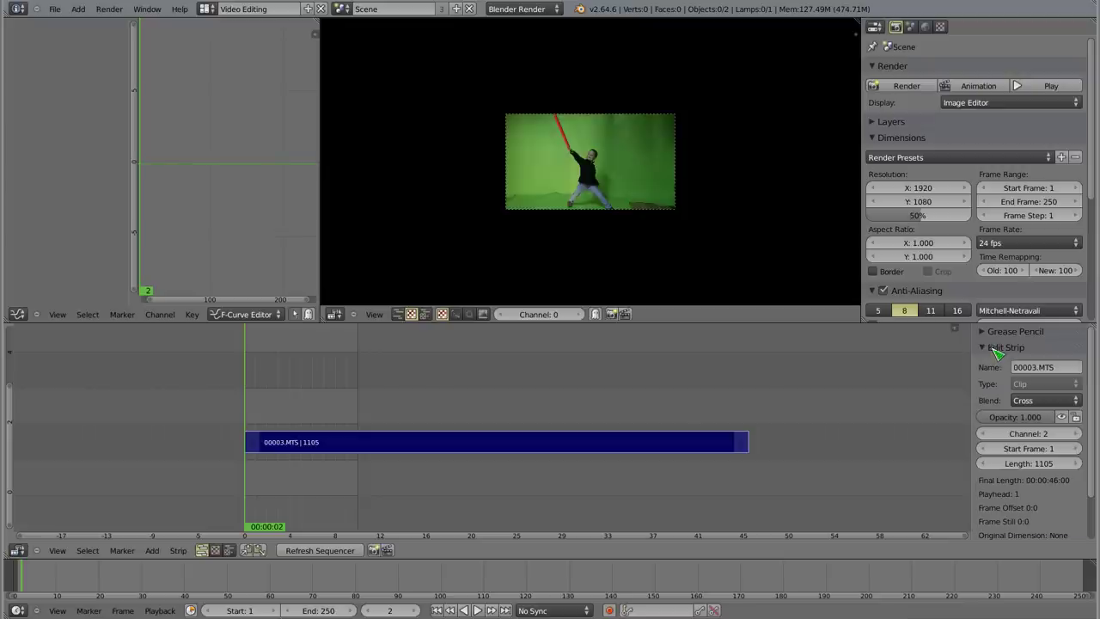
pyautogui.click(993, 348)
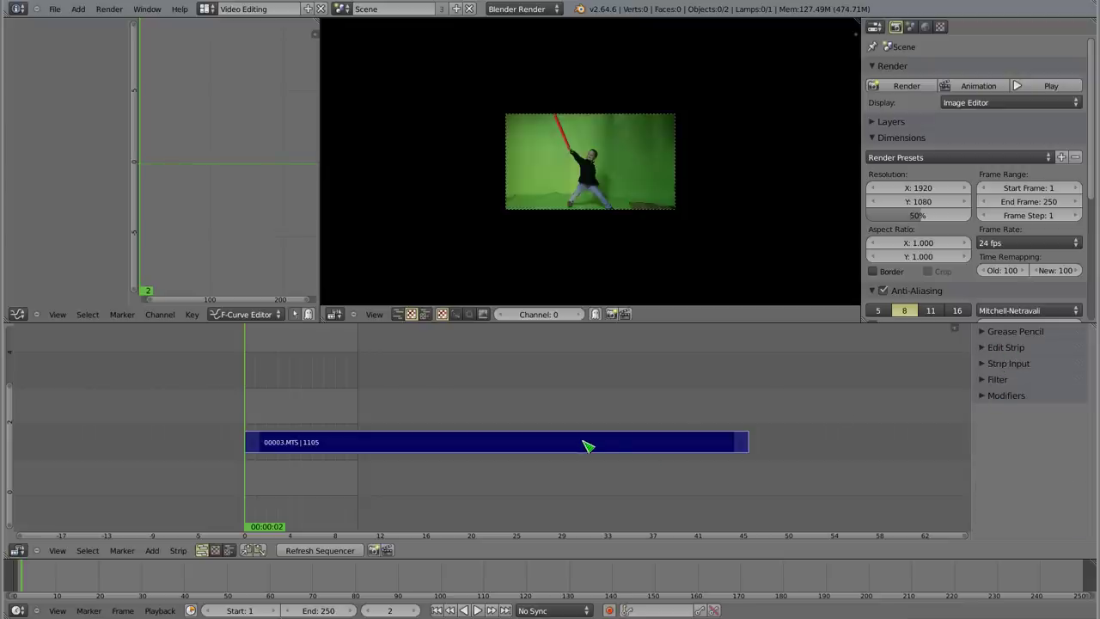
# - Move to frame 86, reopen Strip Input and Edit Strip, and expand the Filter panel
pyautogui.moveTo(275, 445); pyautogui.dragTo(285, 447)
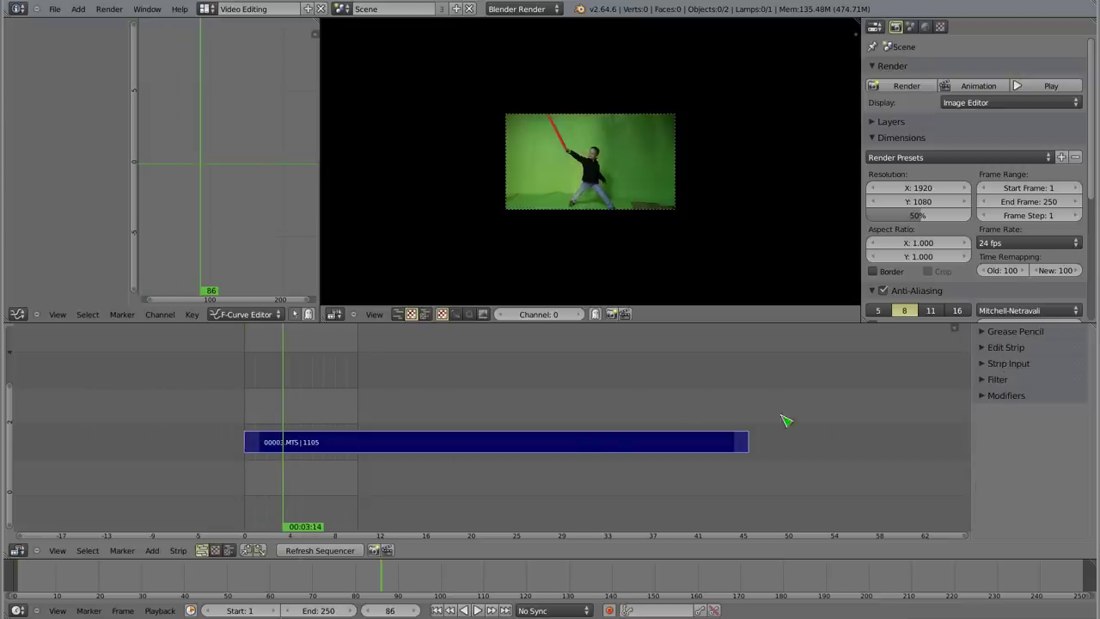
pyautogui.click(990, 365)
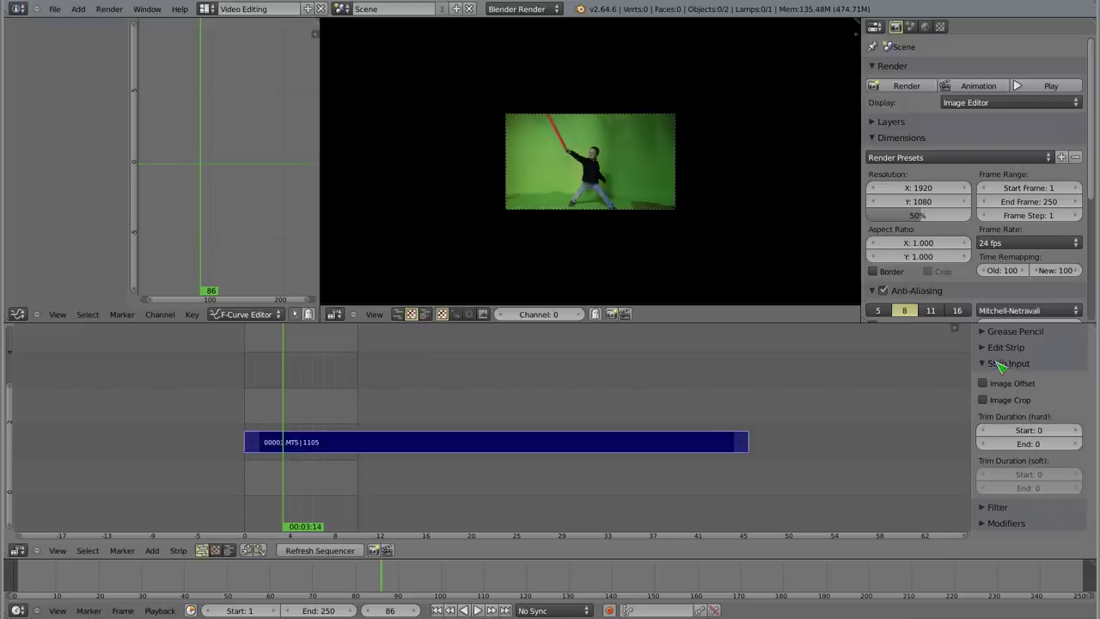
pyautogui.click(989, 347)
pyautogui.scroll(-2, 1014, 417)
pyautogui.scroll(-2, 1010, 421)
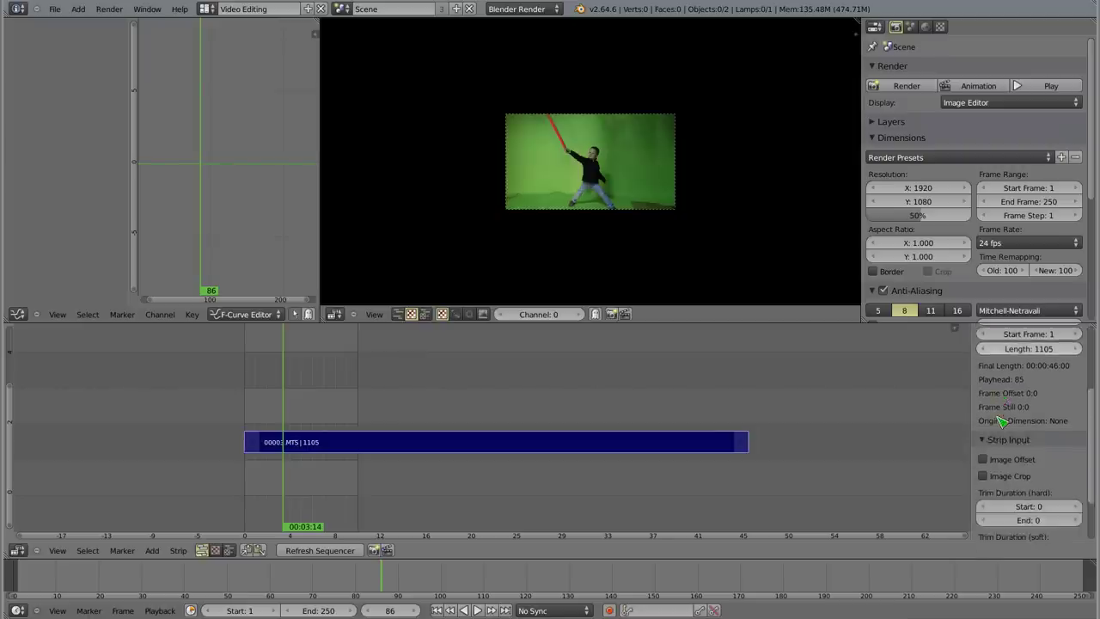
pyautogui.scroll(-2, 1001, 427)
pyautogui.click(988, 518)
pyautogui.scroll(-4, 1017, 467)
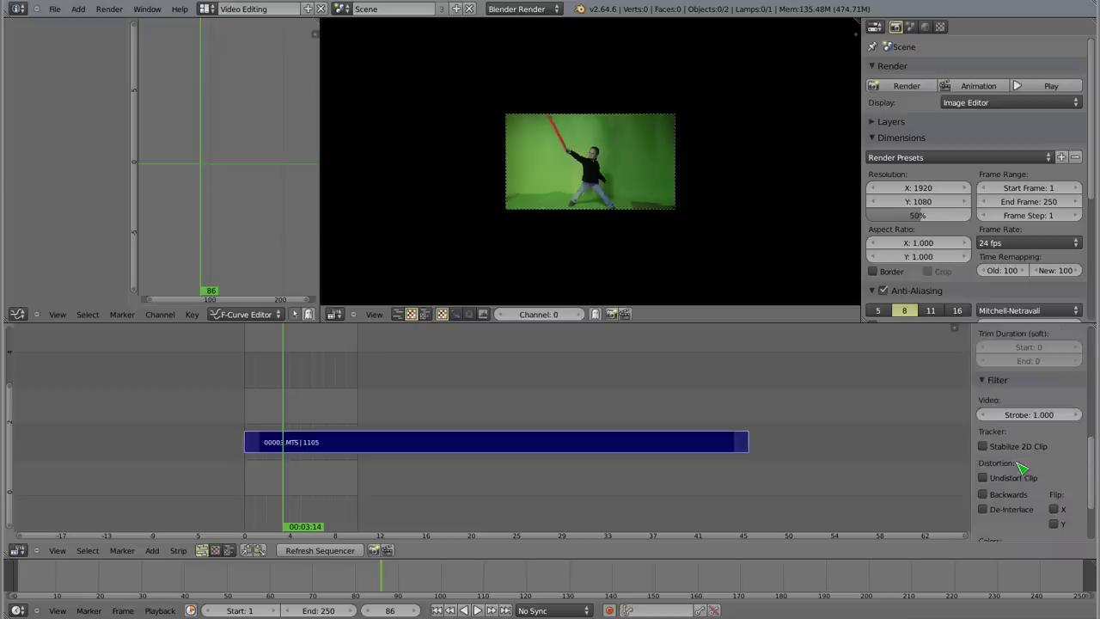
pyautogui.scroll(-2, 1016, 466)
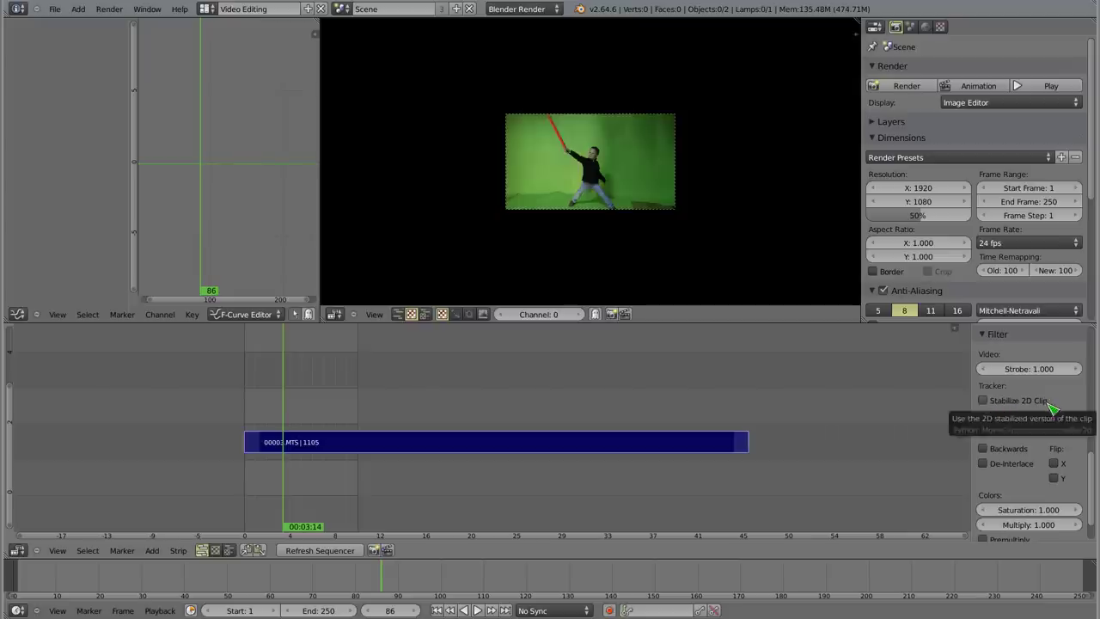
# - Zoom the preview in on the dark floor board and scrub back toward the start
pyautogui.scroll(3, 678, 214)
pyautogui.scroll(2, 673, 214)
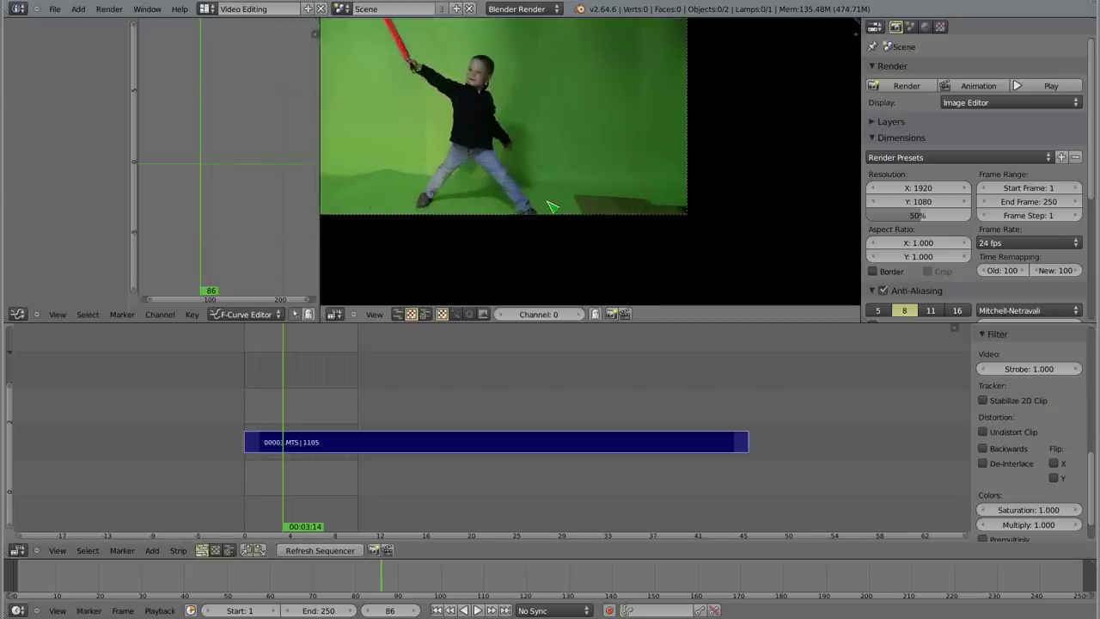
pyautogui.scroll(2, 614, 198)
pyautogui.scroll(2, 614, 202)
pyautogui.scroll(2, 565, 222)
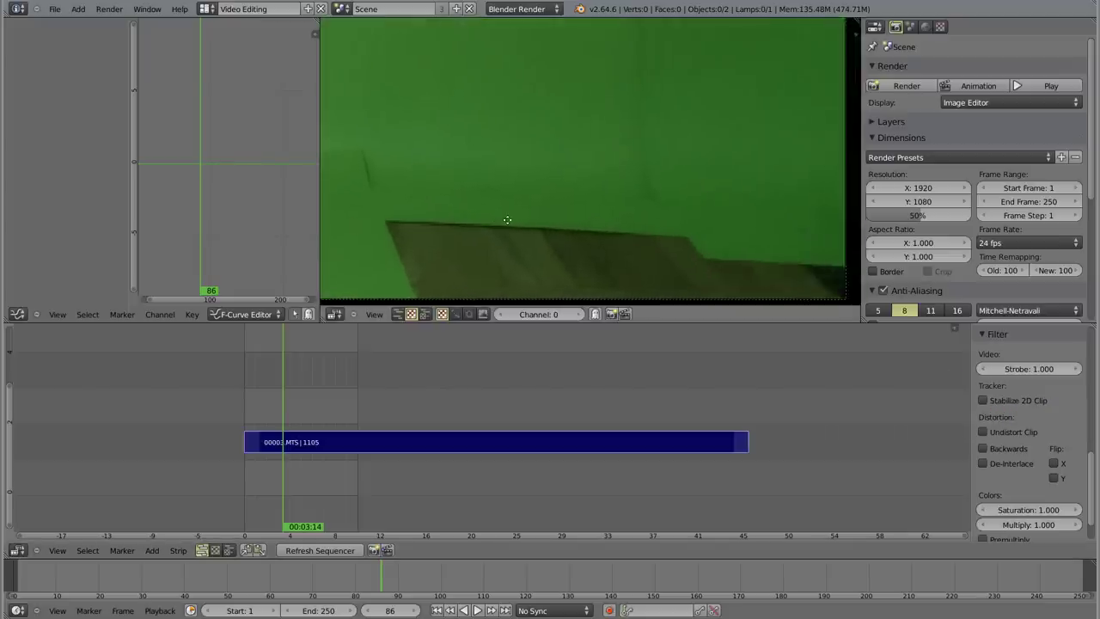
pyautogui.moveTo(283, 412); pyautogui.dragTo(248, 420)
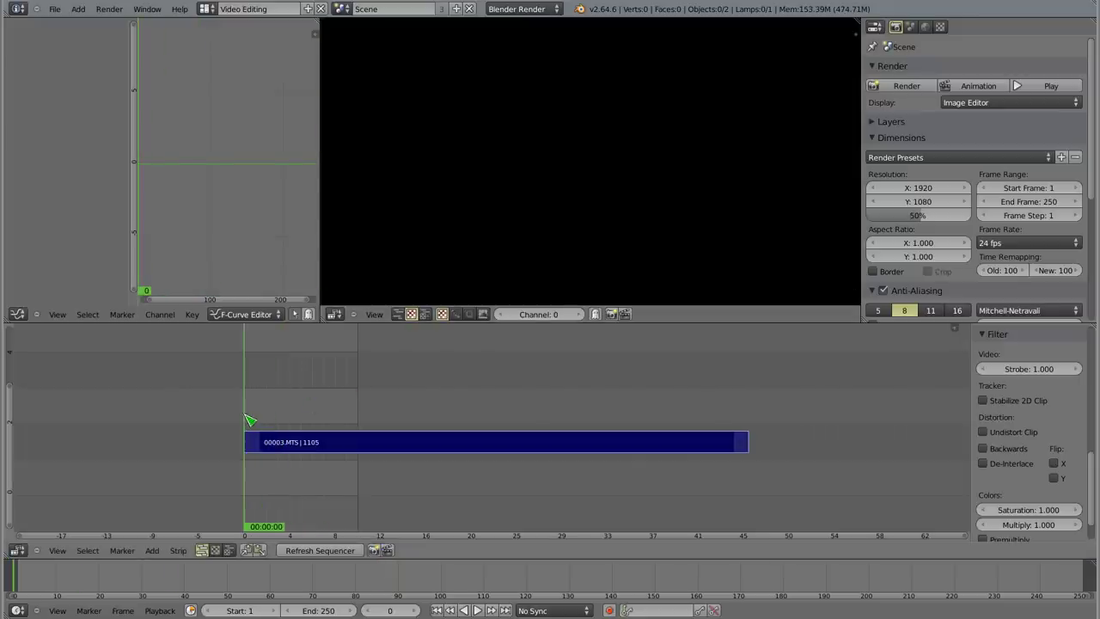
# - Play the clip to watch the camera shake, then stop and return to frame 4
pyautogui.hotkey('alt', 'a')
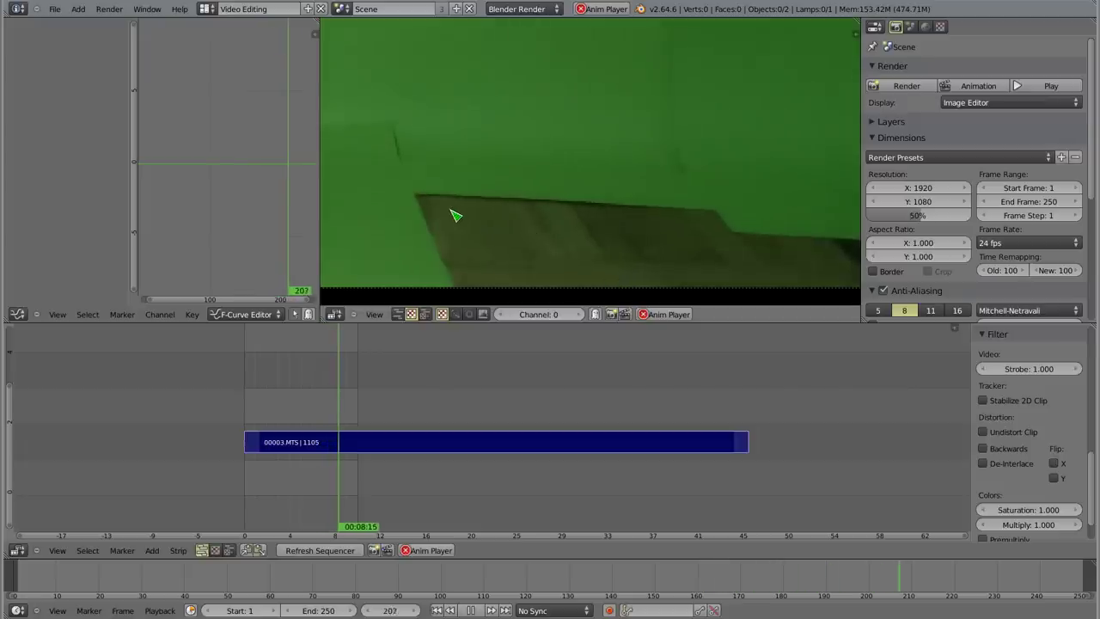
pyautogui.press('Escape')
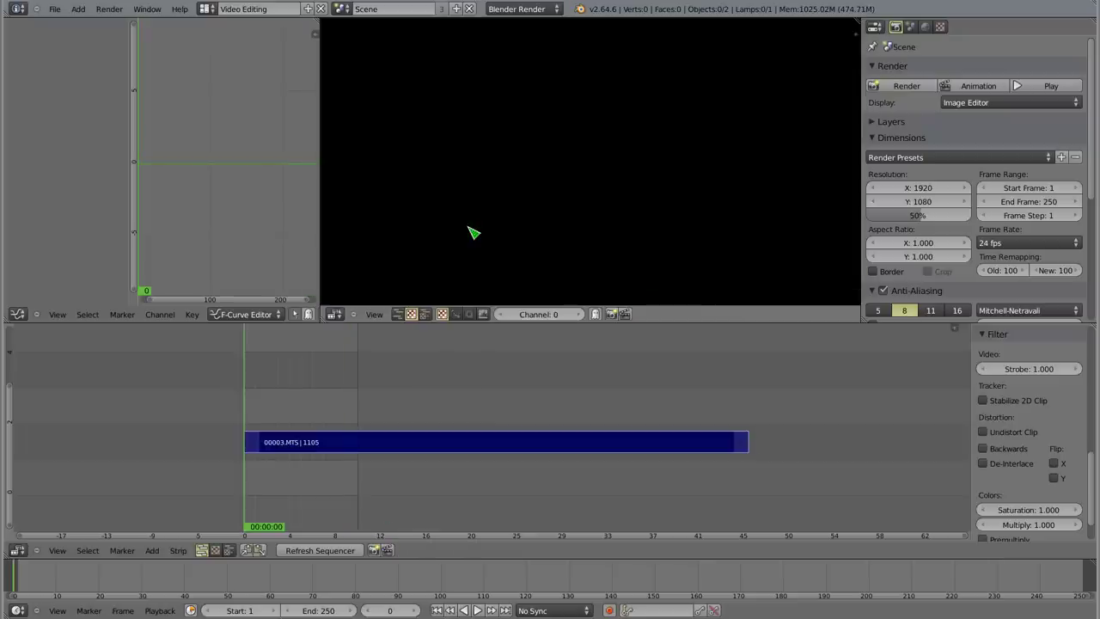
pyautogui.click(254, 429)
pyautogui.moveTo(254, 427); pyautogui.dragTo(247, 434)
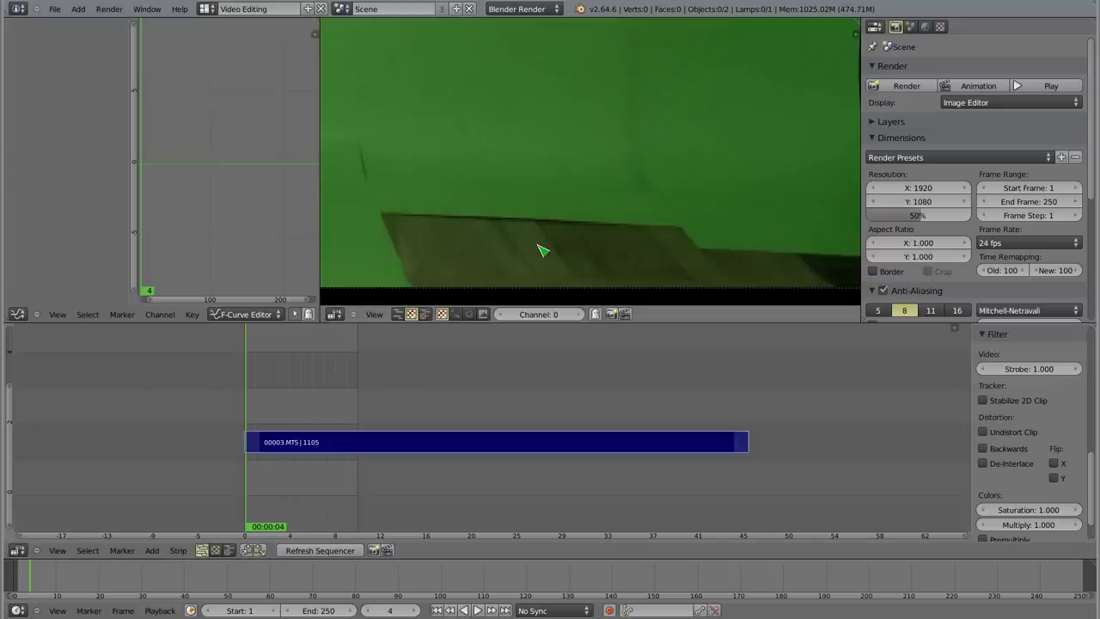
# - In Motion Tracking, add a large tracking marker on the dark floor board's corner
pyautogui.click(208, 9)
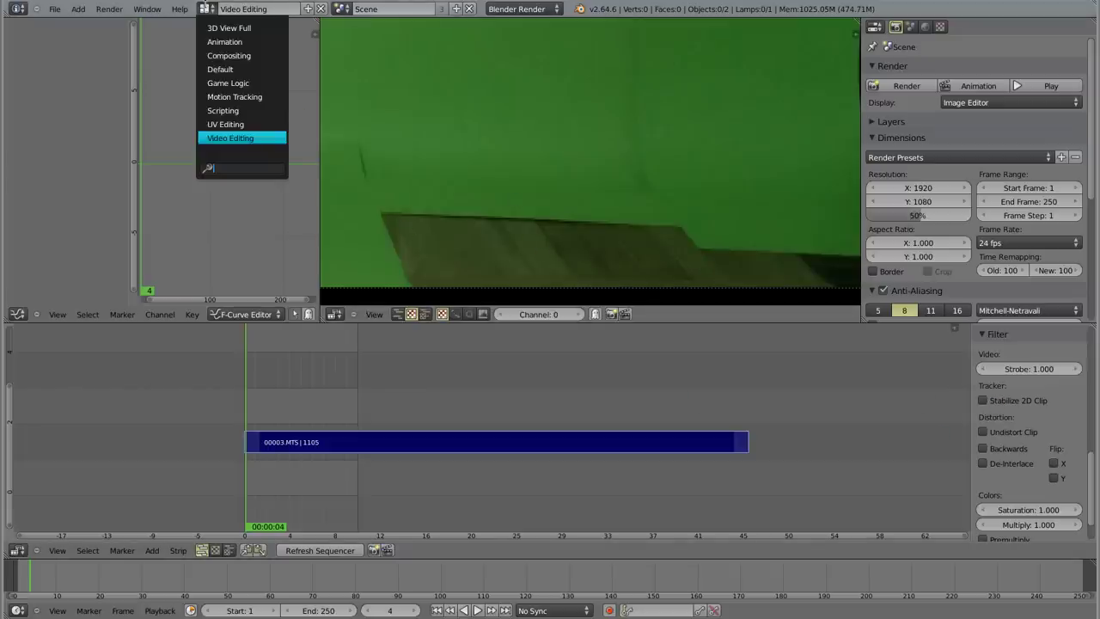
pyautogui.click(266, 96)
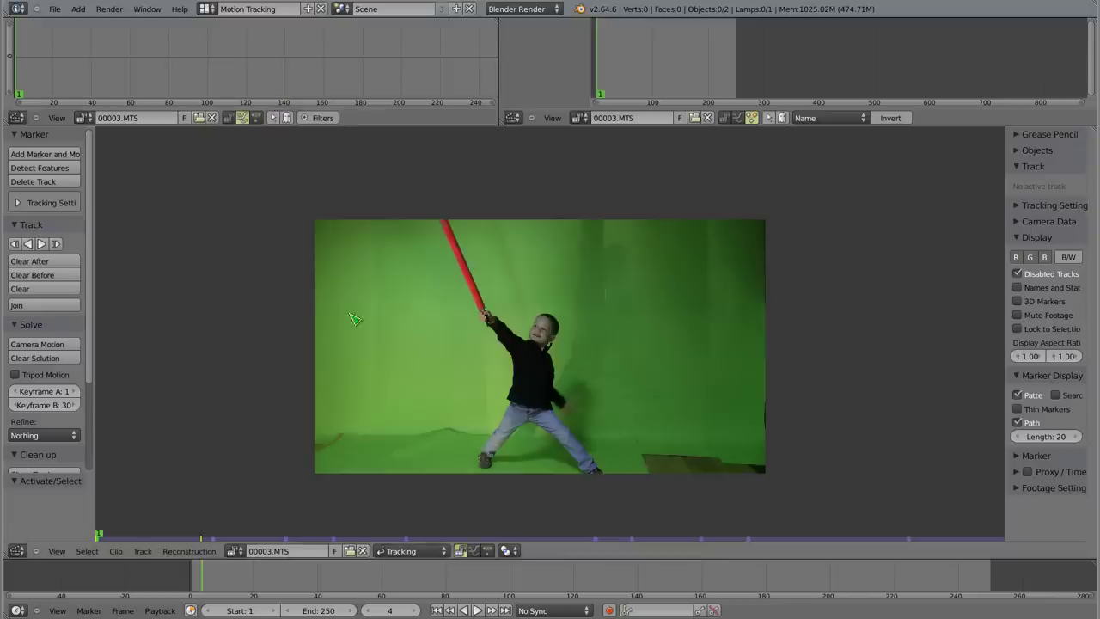
pyautogui.scroll(3, 651, 466)
pyautogui.scroll(2, 613, 406)
pyautogui.keyDown('ctrl'); pyautogui.click(609, 400); pyautogui.keyUp('ctrl')
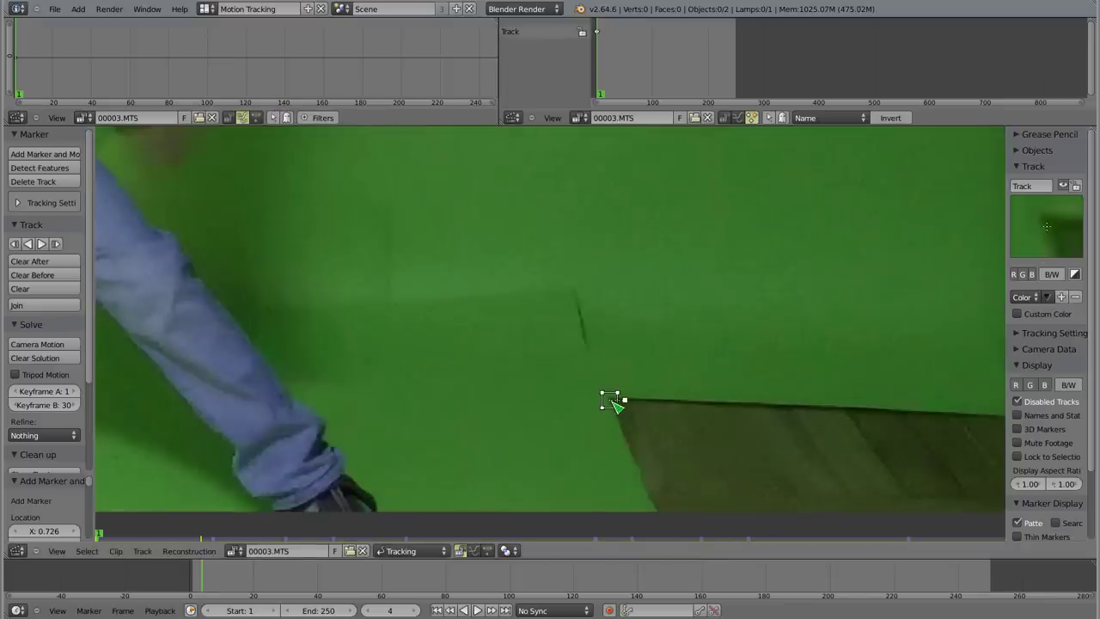
pyautogui.press('s')
pyautogui.click(731, 483)
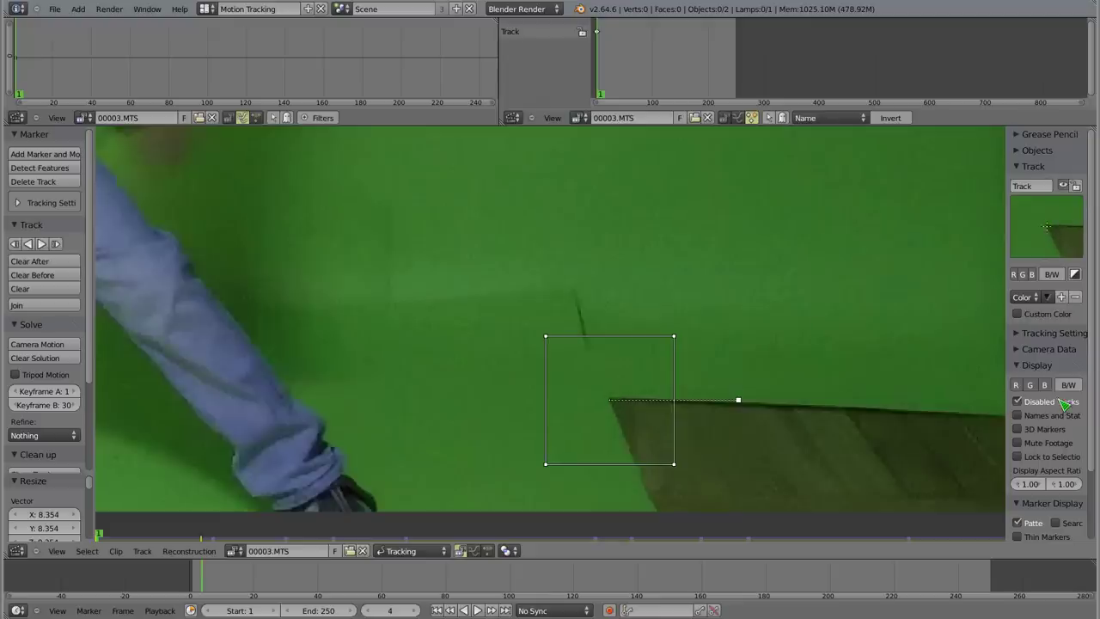
# - Zoom out the clip view and return to the Video Editing layout
pyautogui.scroll(-2, 1066, 403)
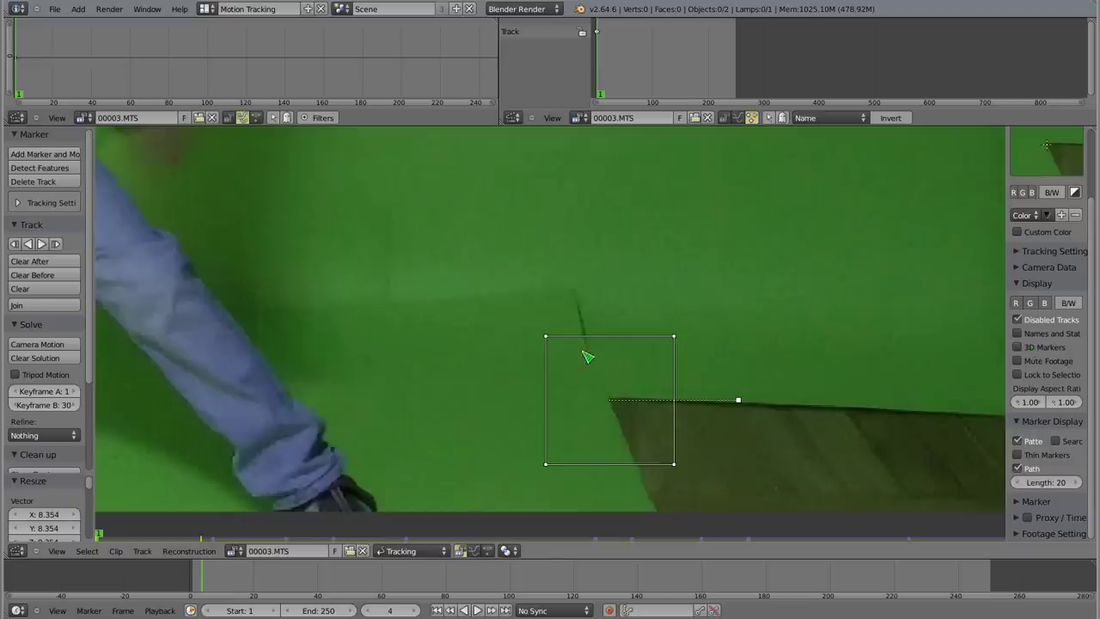
pyautogui.click(207, 9)
pyautogui.click(229, 138)
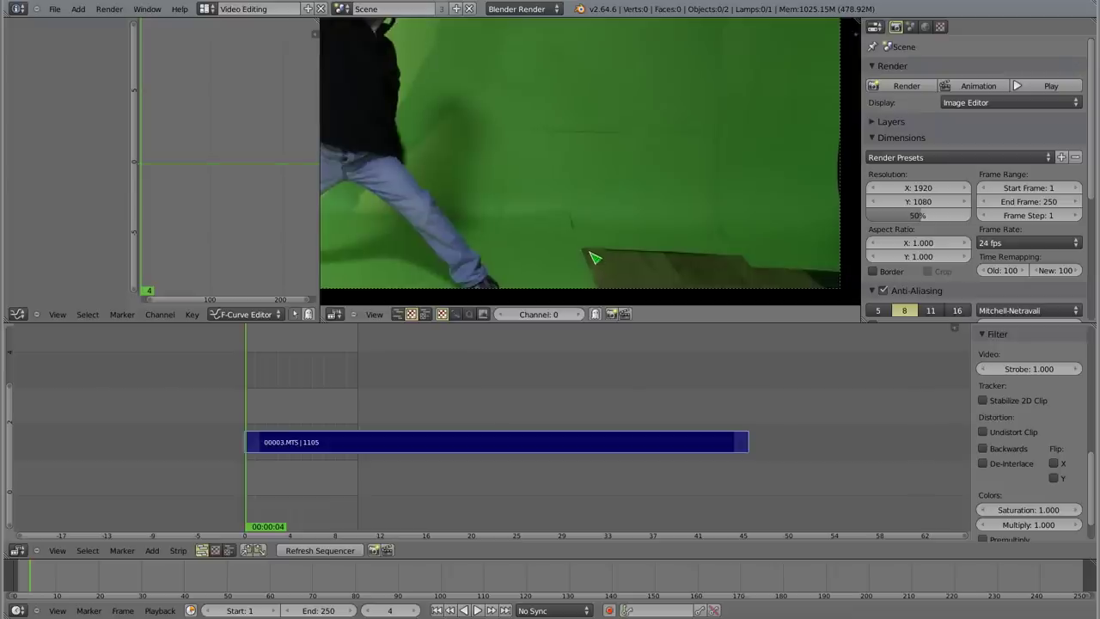
# - Enable Stabilize 2D Clip on the green-screen strip and play it back with Alt+A
pyautogui.click(984, 402)
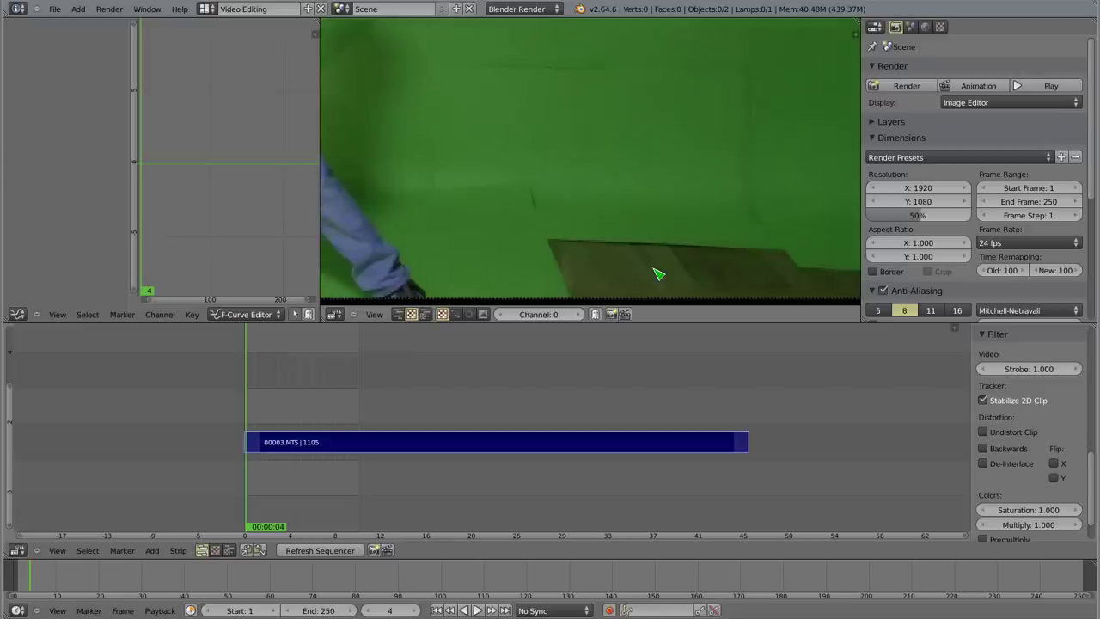
pyautogui.hotkey('alt', 'a')
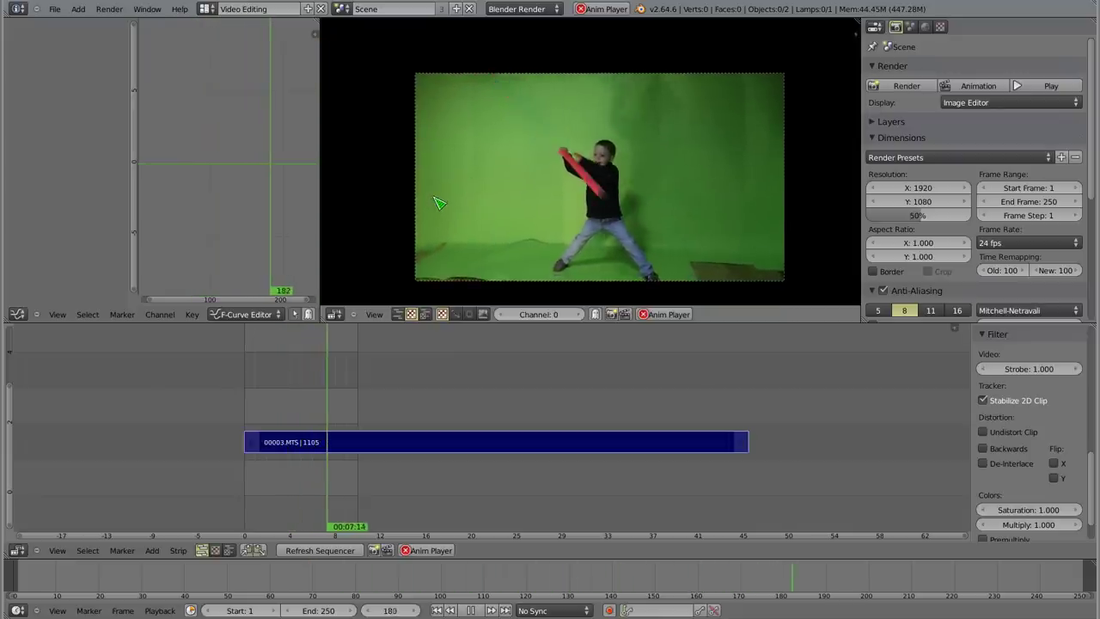
# - Stop playback, disable Stabilize 2D Clip, toggle Undistort Clip on then off, and scrub to frame 57
pyautogui.hotkey('alt', 'a')
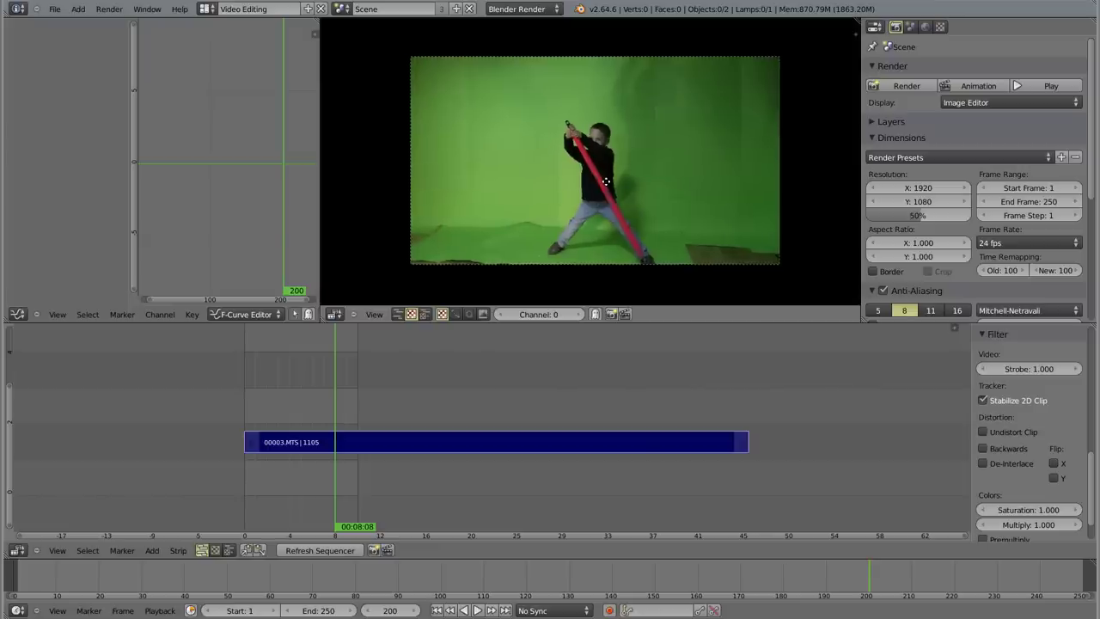
pyautogui.click(983, 401)
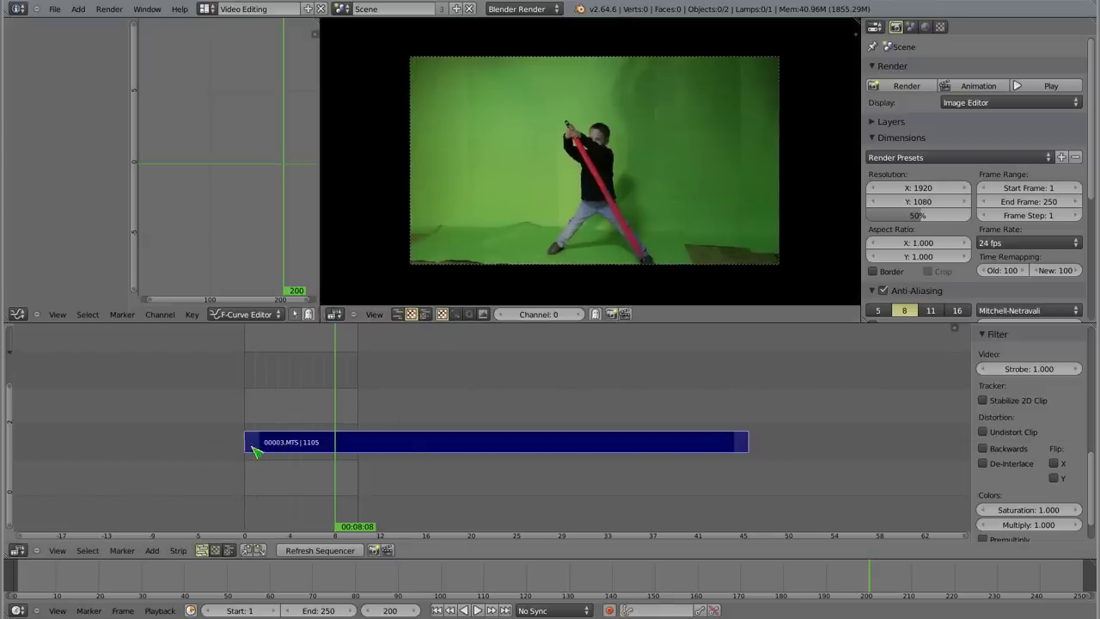
pyautogui.click(984, 433)
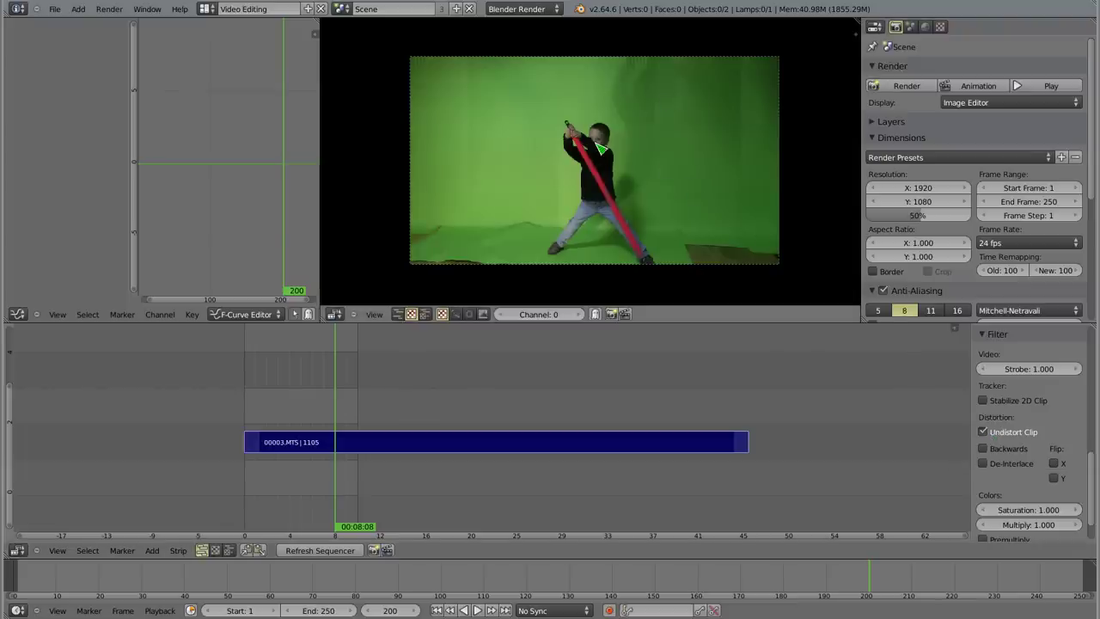
pyautogui.click(985, 432)
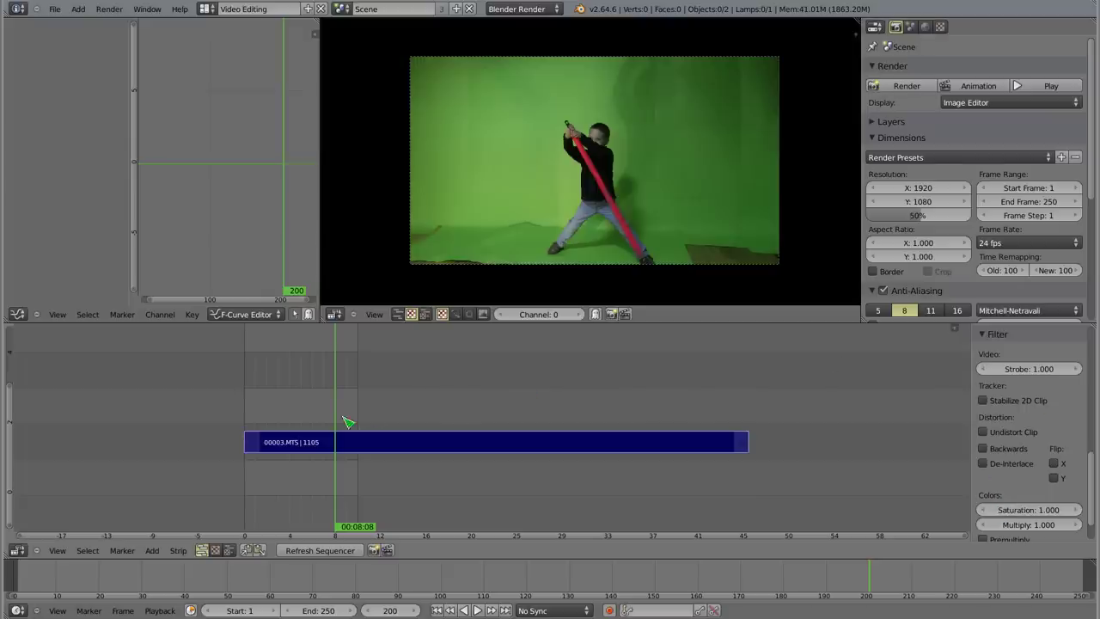
pyautogui.moveTo(277, 418)
pyautogui.mouseDown()
pyautogui.moveTo(267, 426)
pyautogui.moveTo(288, 425)
pyautogui.moveTo(270, 425)
pyautogui.mouseUp()
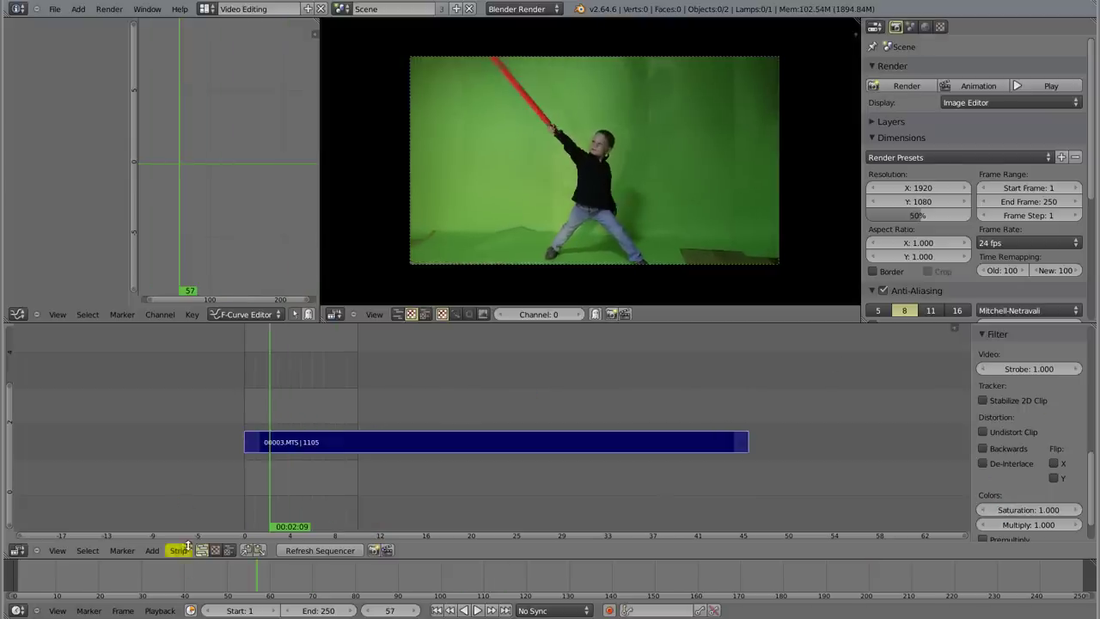
pyautogui.click(179, 551)
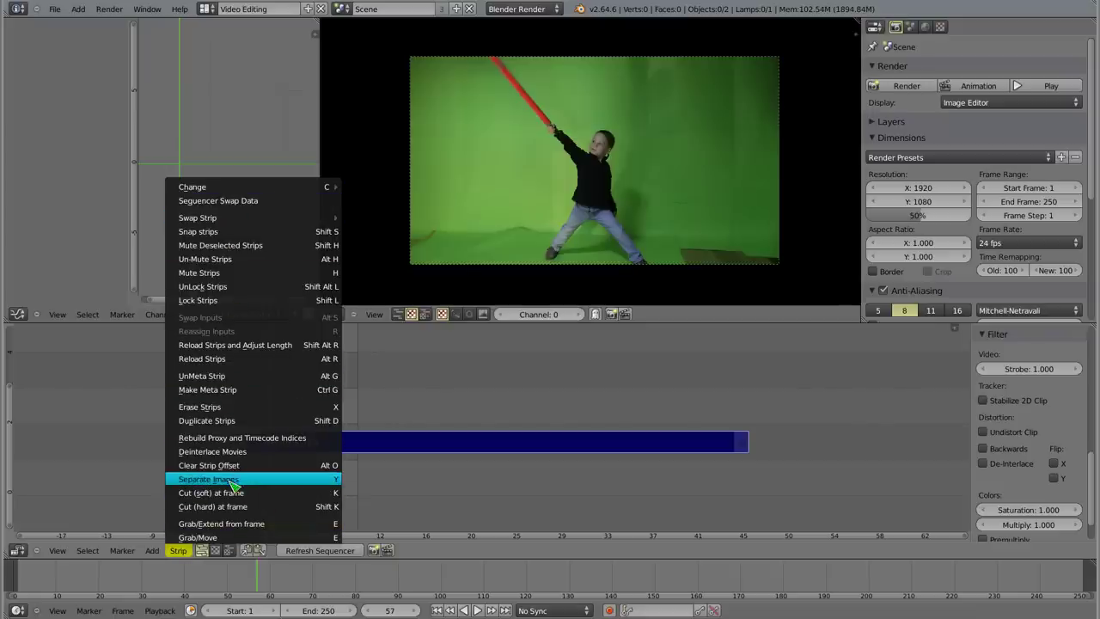
pyautogui.click(268, 487)
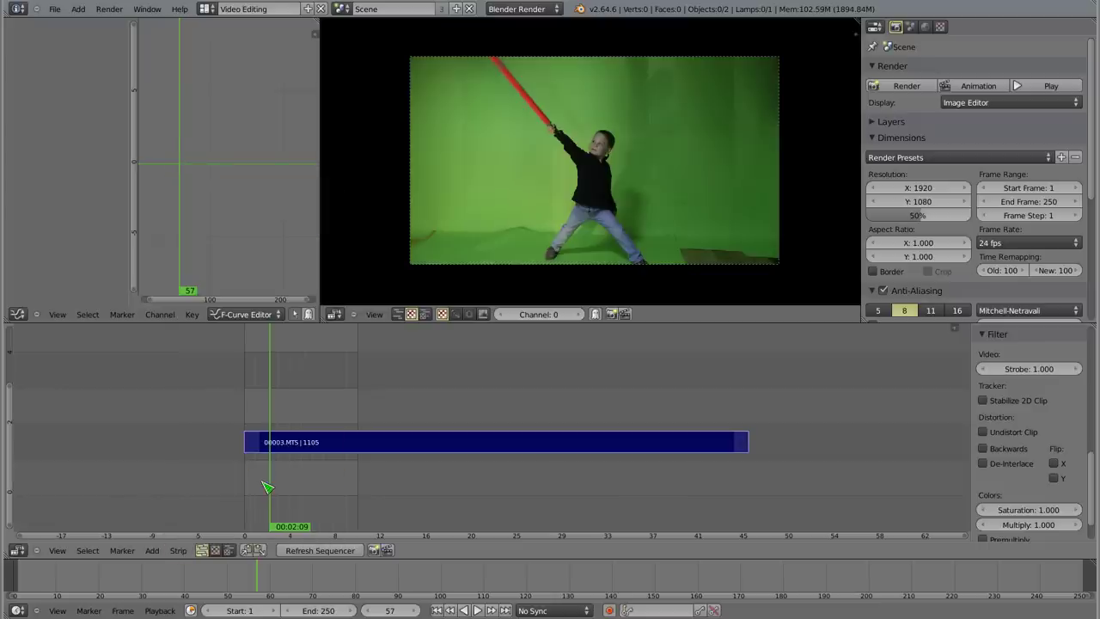
pyautogui.scroll(2, 322, 444)
pyautogui.scroll(2, 332, 457)
pyautogui.scroll(-3, 364, 447)
pyautogui.scroll(-1, 307, 422)
pyautogui.moveTo(287, 451)
pyautogui.mouseDown()
pyautogui.moveTo(771, 451)
pyautogui.moveTo(269, 450)
pyautogui.mouseUp()
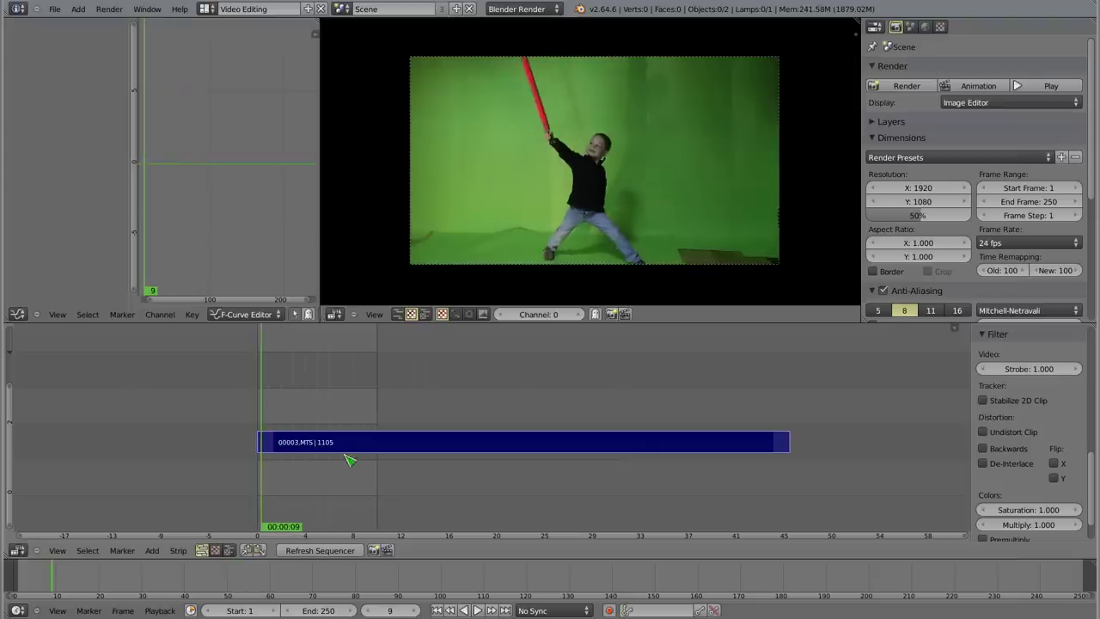
pyautogui.moveTo(332, 445)
pyautogui.mouseDown(button='middle')
pyautogui.moveTo(303, 439)
pyautogui.moveTo(335, 441)
pyautogui.mouseUp(button='middle')
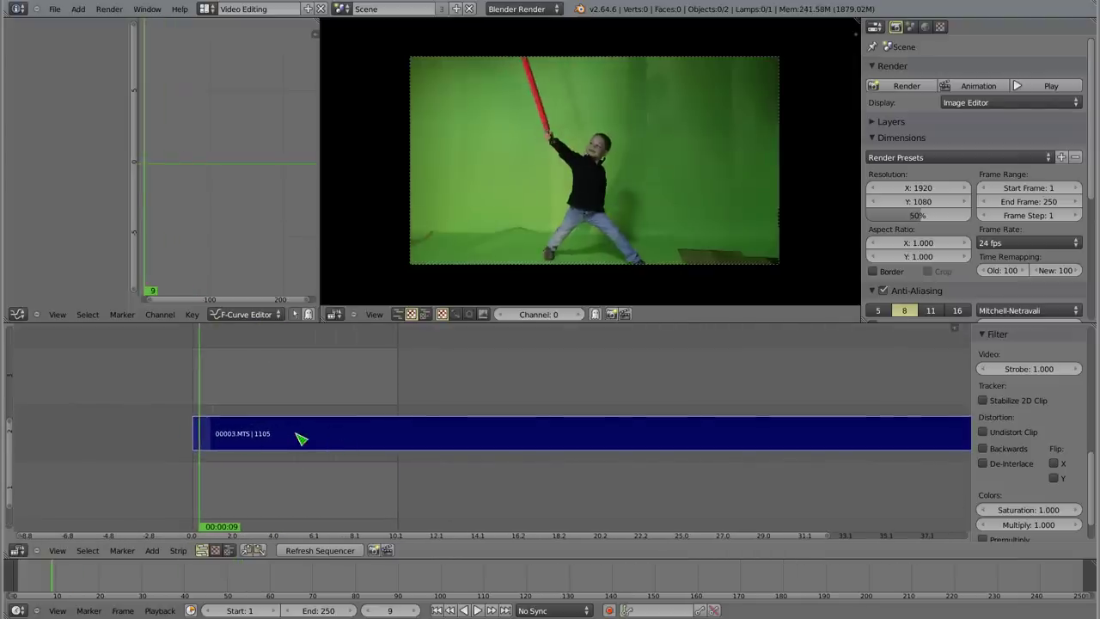